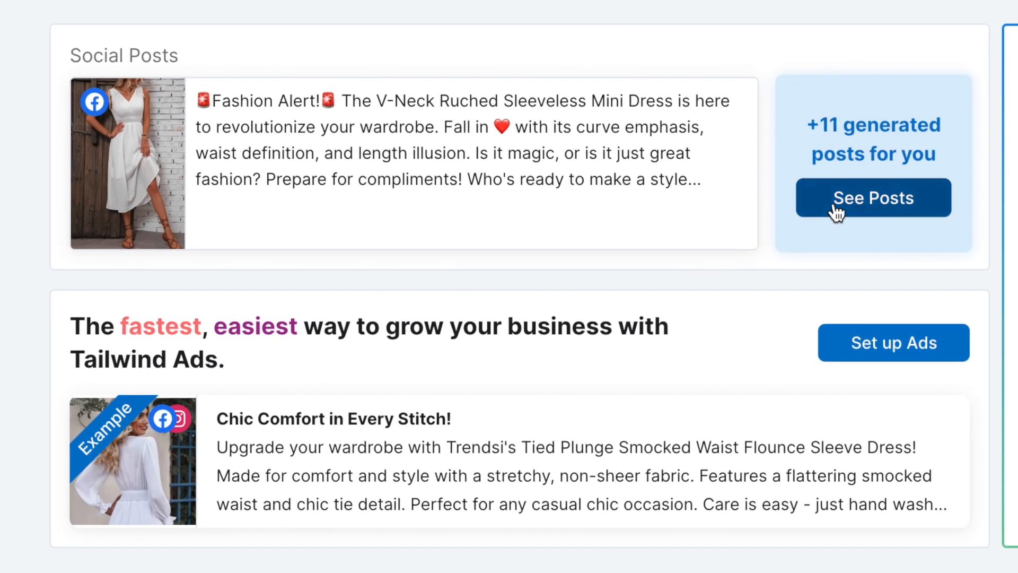
# Open the generated social posts and expand the Made for You drafts to review all suggested product posts.
pyautogui.click(836, 210)
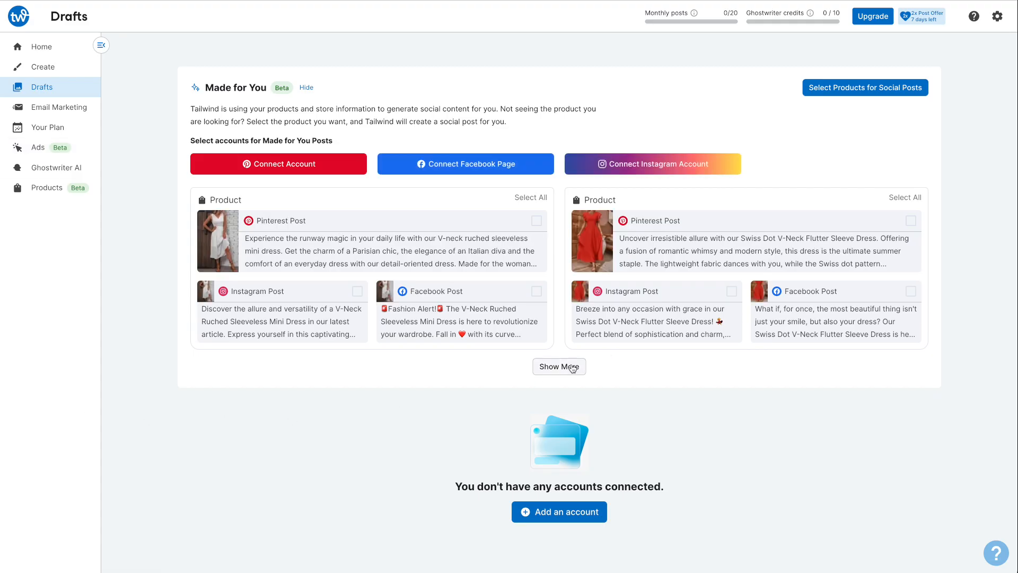
pyautogui.click(572, 368)
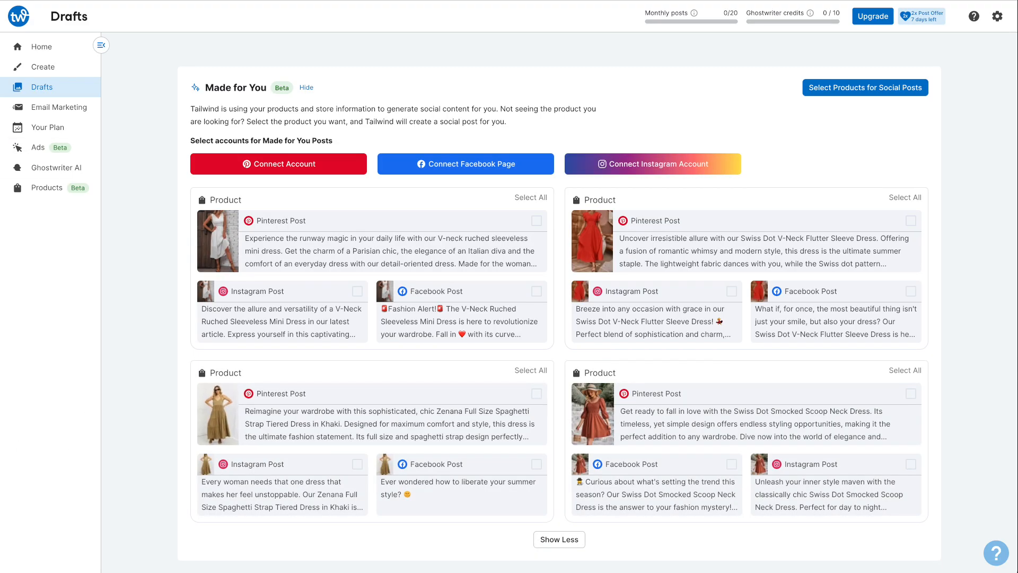
pyautogui.scroll(-1, 131, 360)
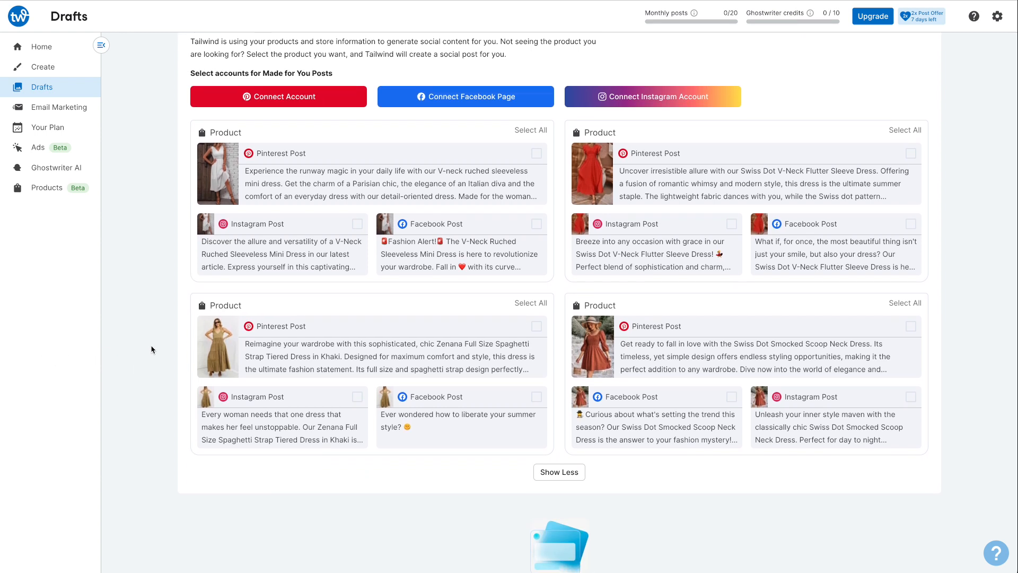
pyautogui.scroll(1, 151, 350)
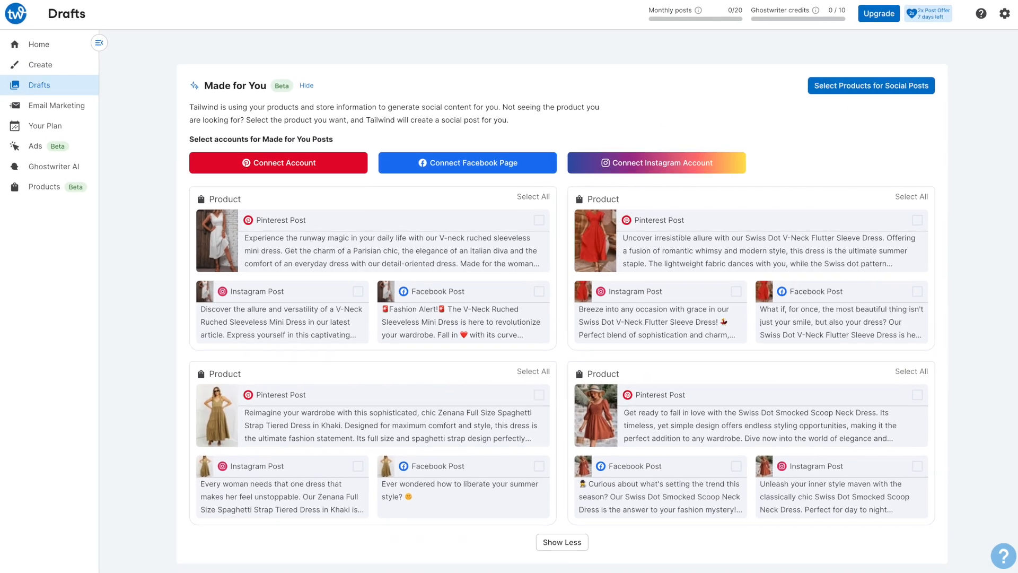
# Select the Square Neck Balloon Sleeve Tied Dress from the store products and create its social post with Tailwind Auto-Generate.
pyautogui.click(870, 88)
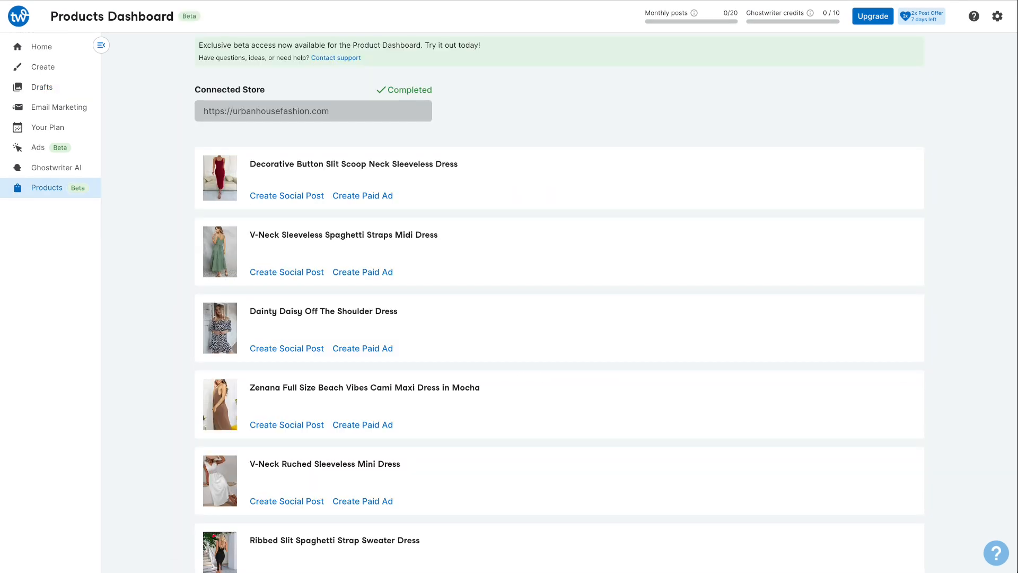
pyautogui.scroll(-20, 421, 406)
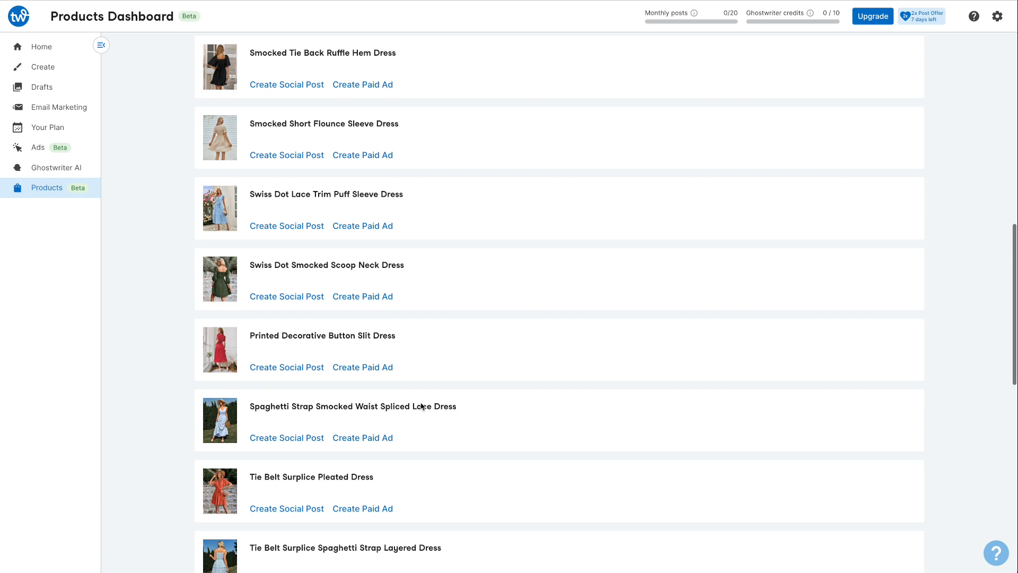
pyautogui.scroll(-3, 421, 406)
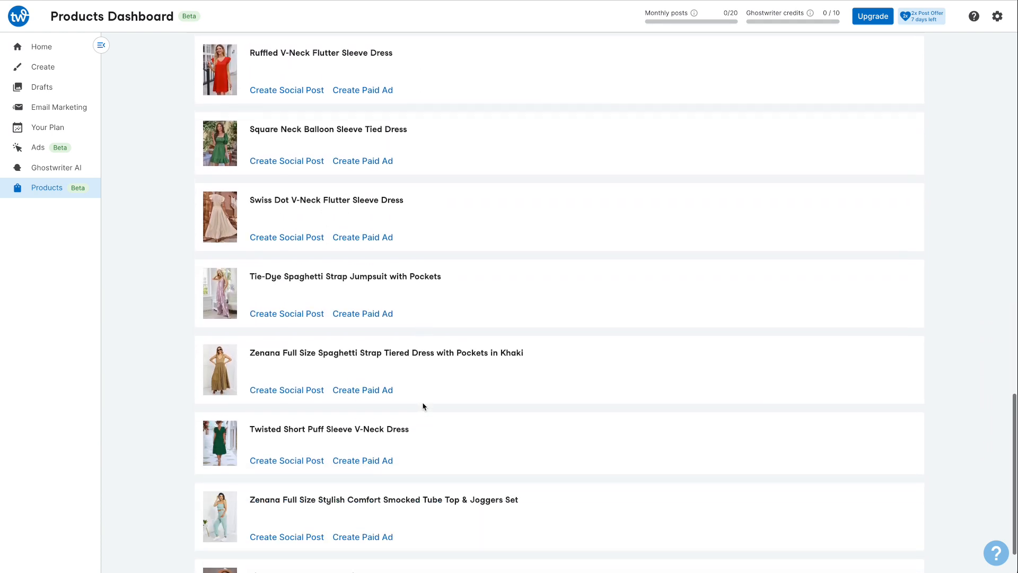
pyautogui.click(287, 161)
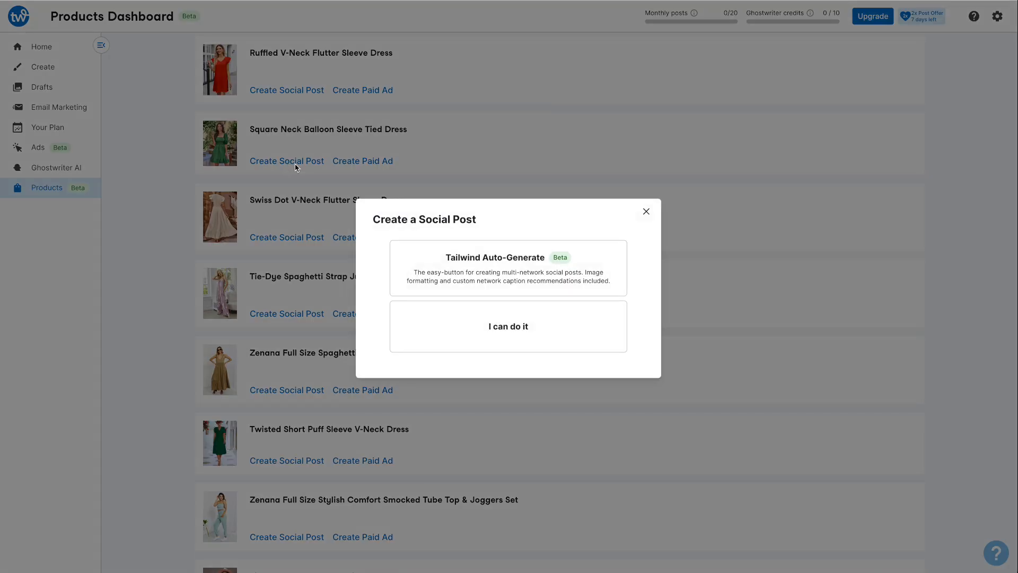
pyautogui.click(509, 278)
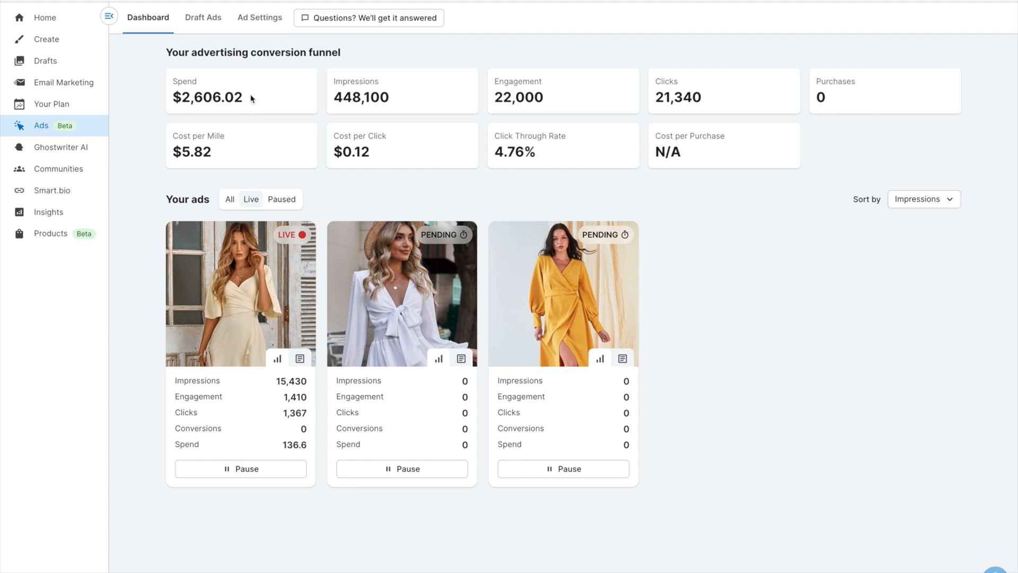
# Review the ad settings, including business details, customer demographics, interests and daily budget.
pyautogui.click(258, 24)
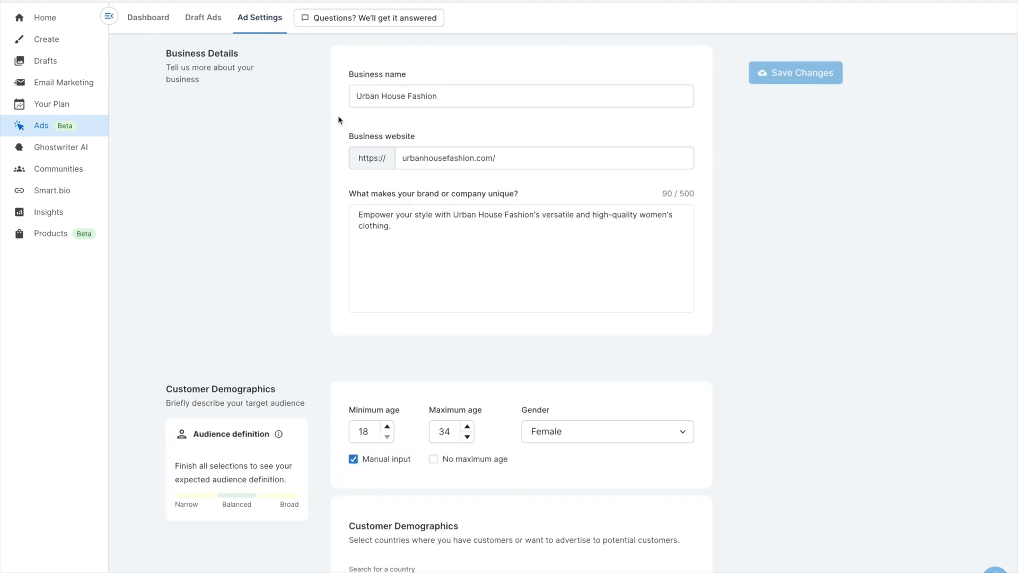
pyautogui.scroll(-1, 338, 115)
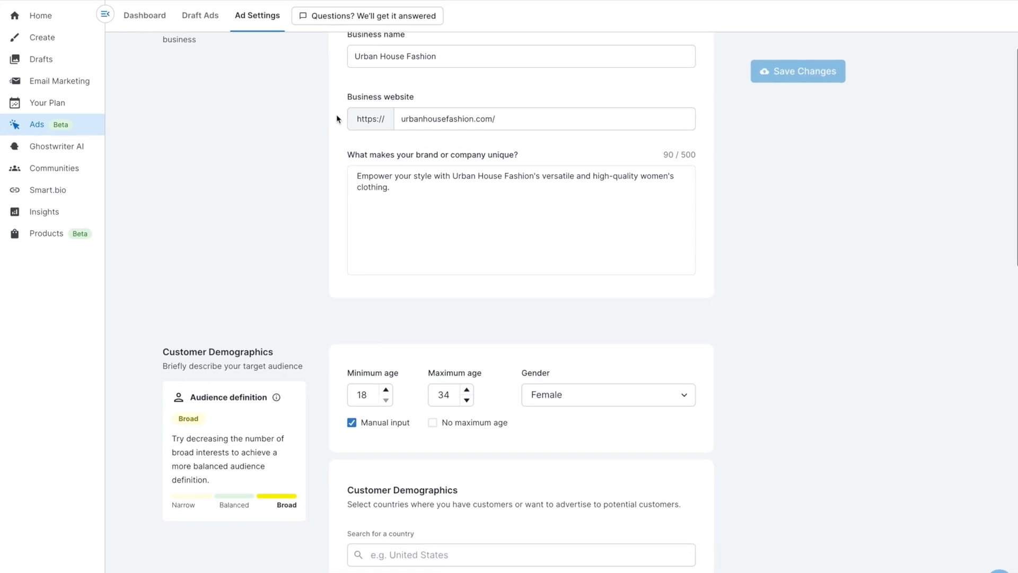
pyautogui.scroll(-5, 336, 117)
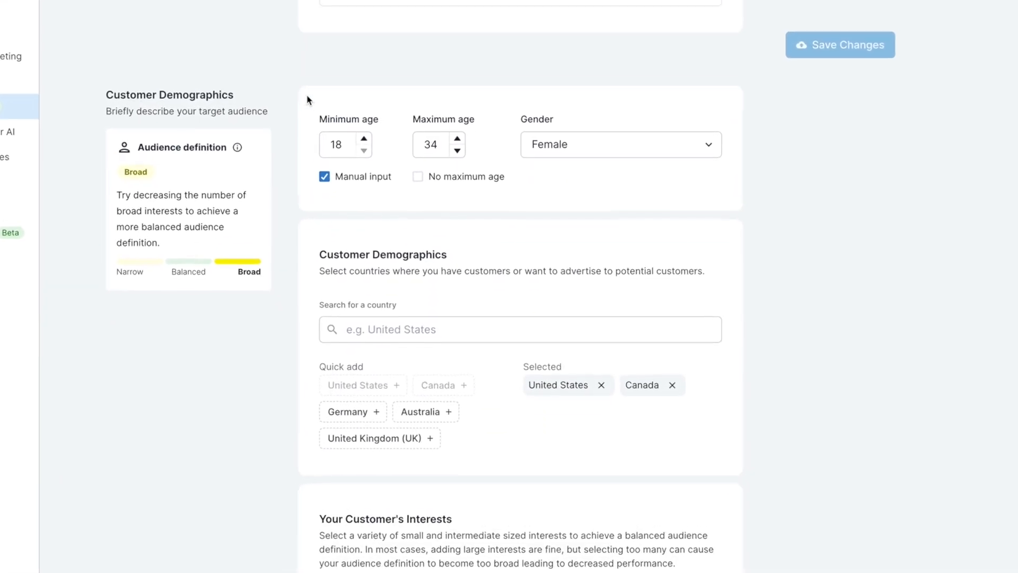
pyautogui.scroll(-5, 297, 90)
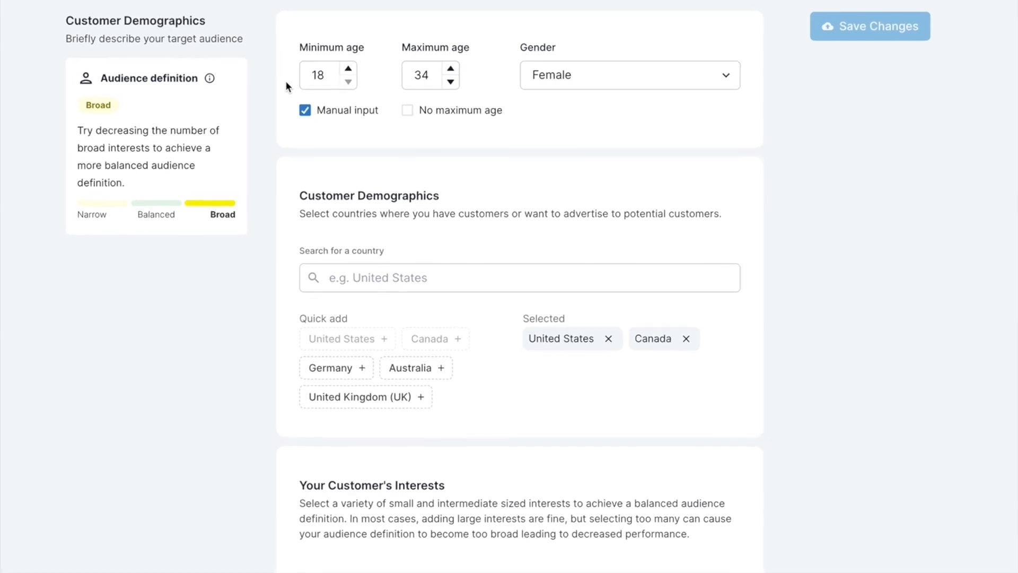
pyautogui.scroll(-5, 275, 74)
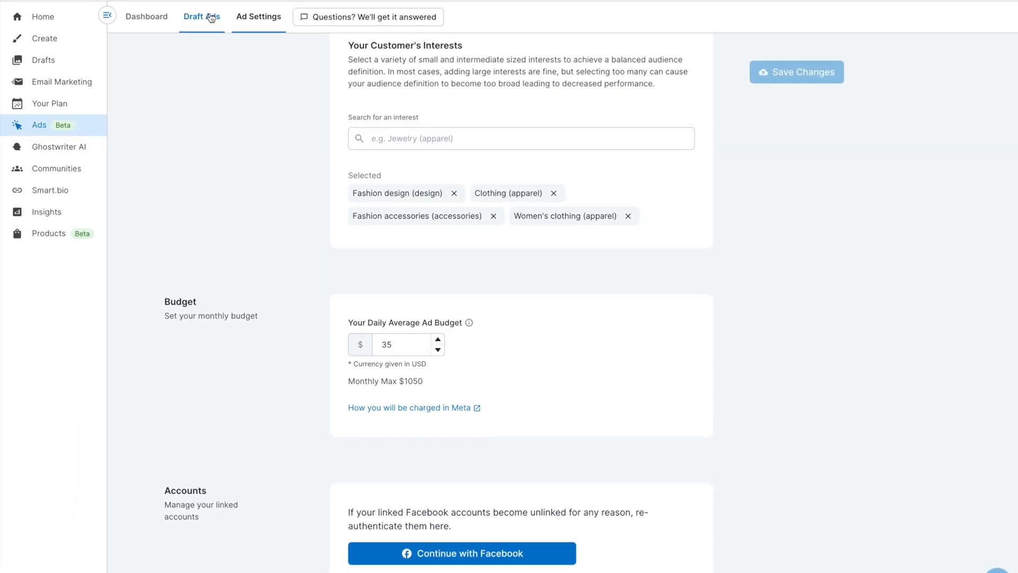
# Generate new ads for the yellow wrap dress, and open the Mustard Wrap Dress draft ad bundle for editing.
pyautogui.click(212, 19)
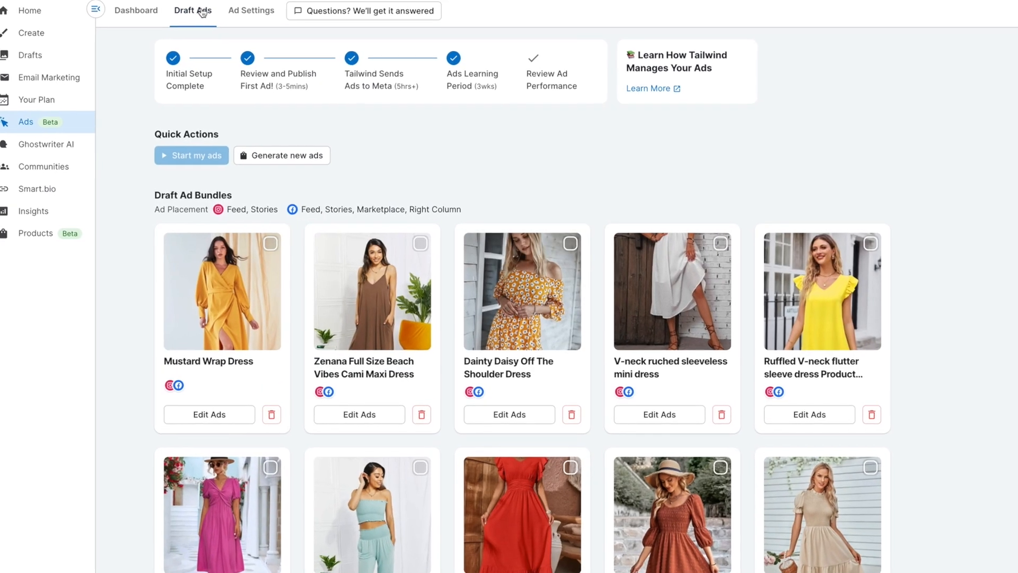
pyautogui.click(252, 150)
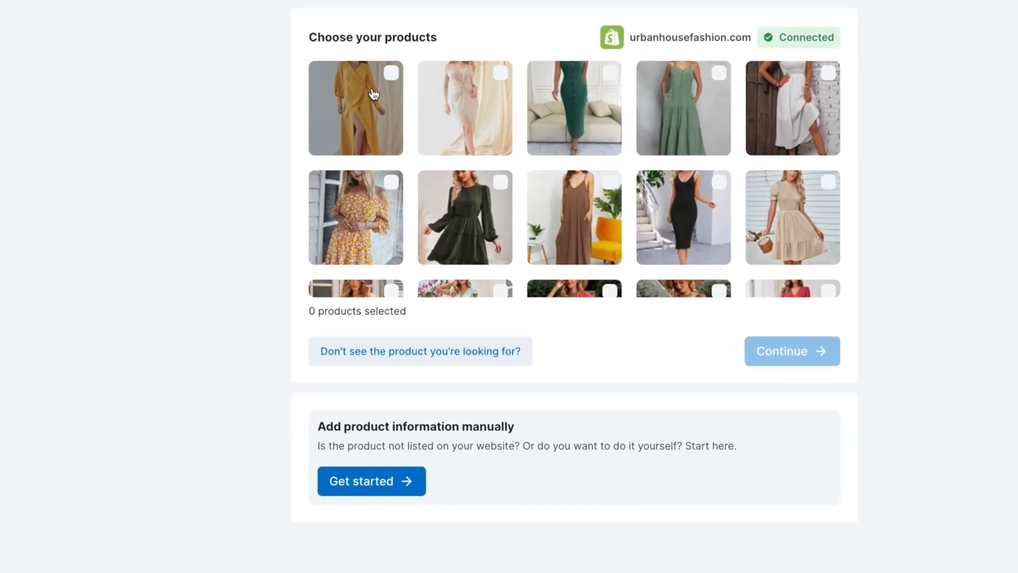
pyautogui.click(371, 91)
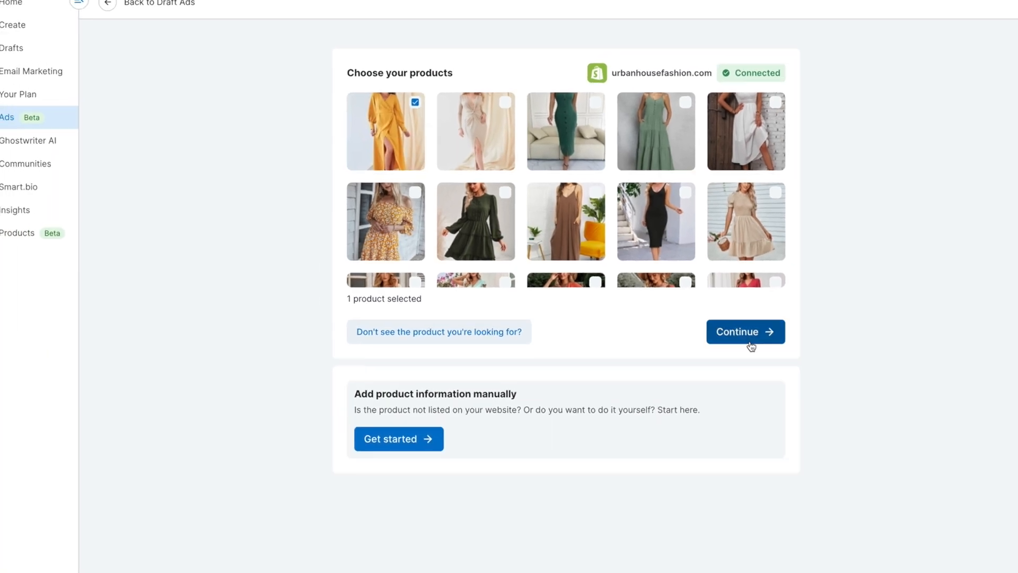
pyautogui.click(772, 345)
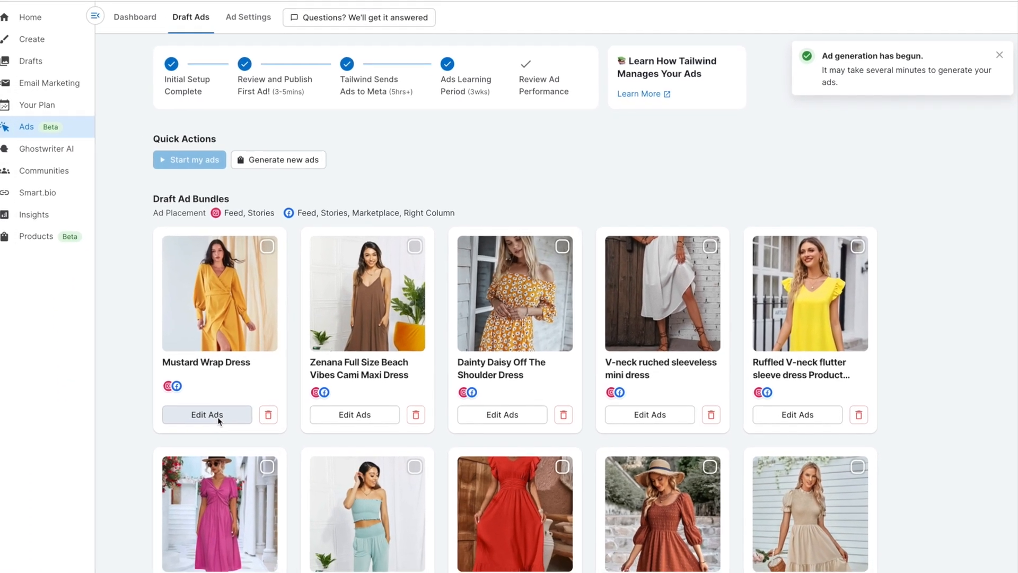
pyautogui.click(190, 433)
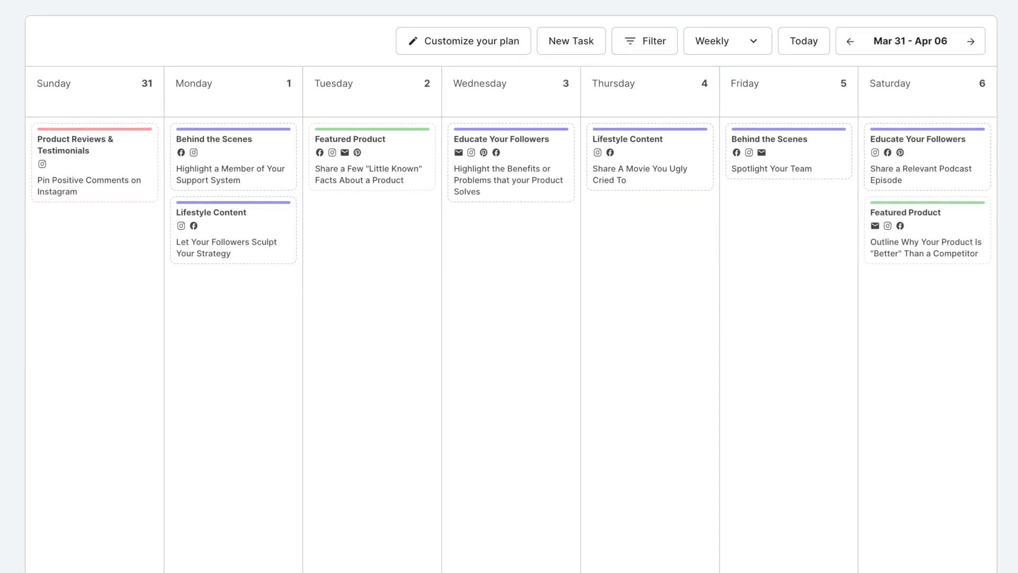
# Browse three weeks ahead in the weekly plan calendar and return to the Mar 31 - Apr 06 week.
pyautogui.click(962, 46)
pyautogui.click(952, 52)
pyautogui.click(951, 50)
pyautogui.click(833, 55)
pyautogui.click(833, 55)
pyautogui.click(832, 55)
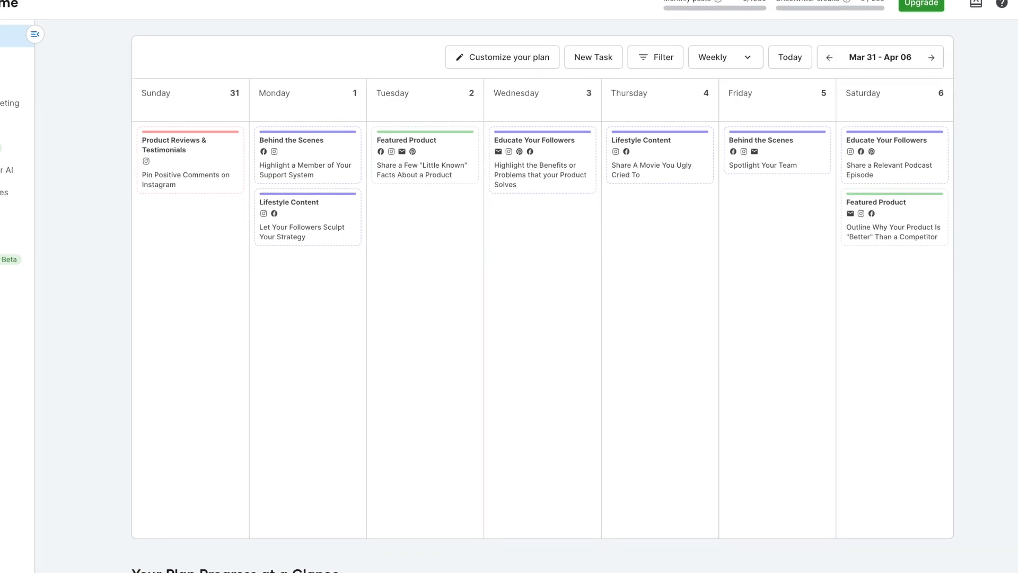
# Open Tuesday's Featured Product task and examine its prompt, the example posts and the campaign rationale.
pyautogui.click(459, 173)
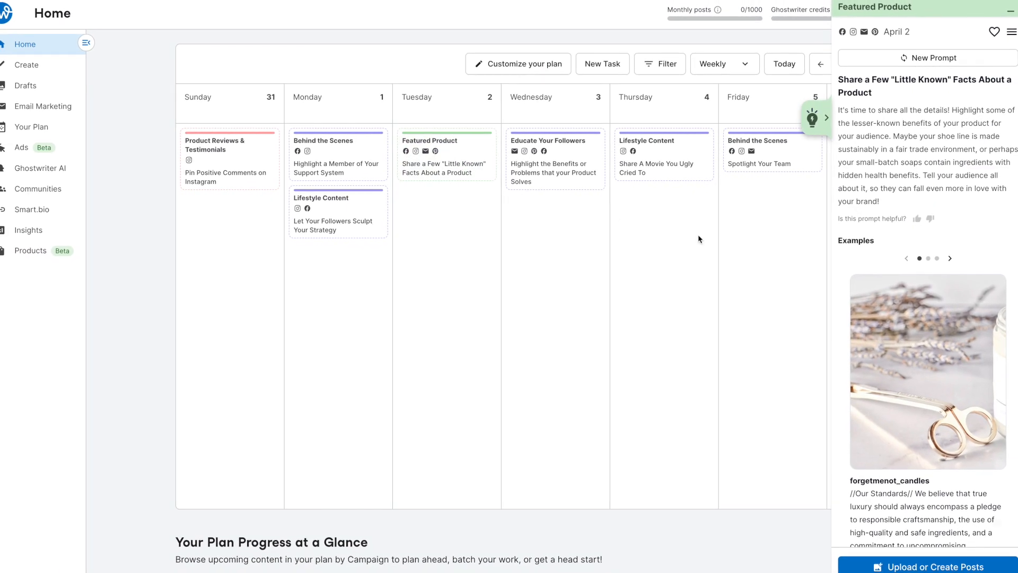
pyautogui.scroll(-3, 961, 241)
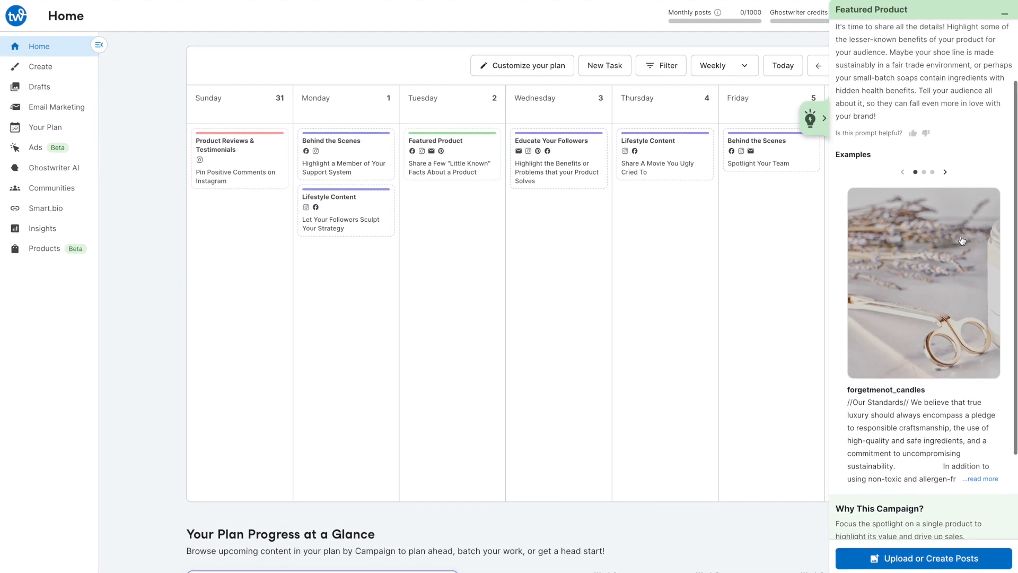
pyautogui.scroll(-2, 962, 242)
pyautogui.click(944, 120)
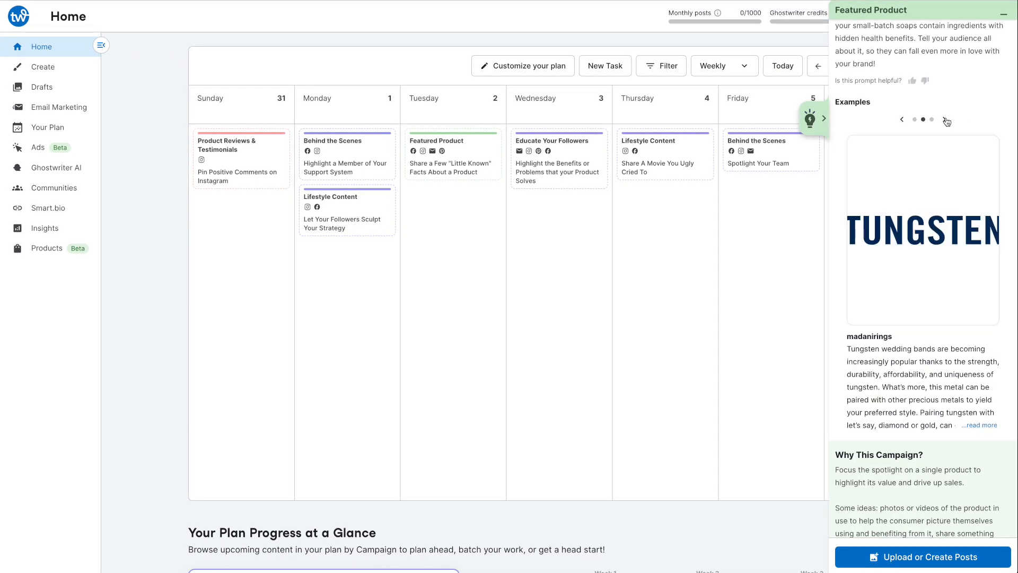
pyautogui.click(946, 120)
pyautogui.scroll(-1, 947, 121)
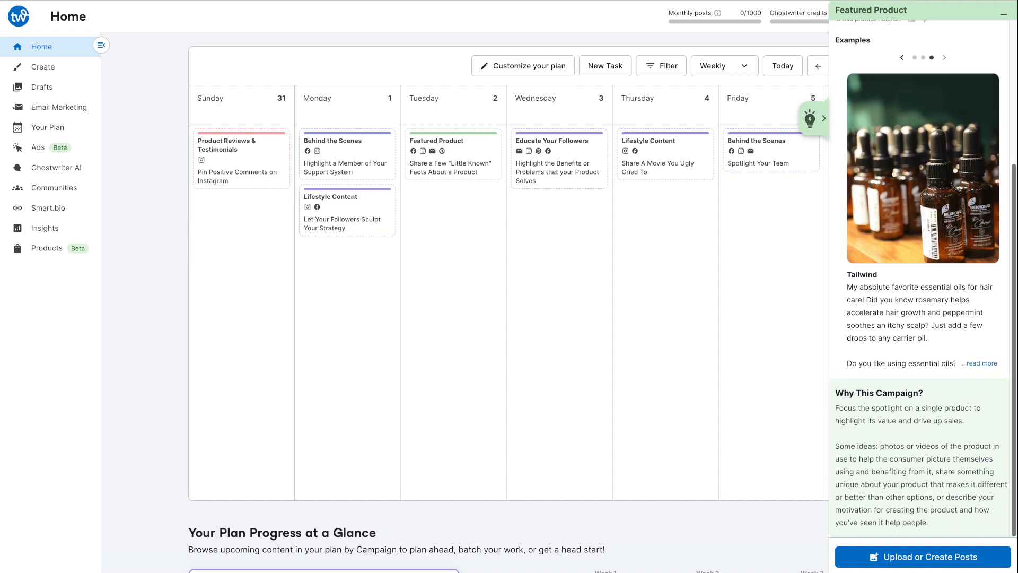
pyautogui.scroll(3, 929, 136)
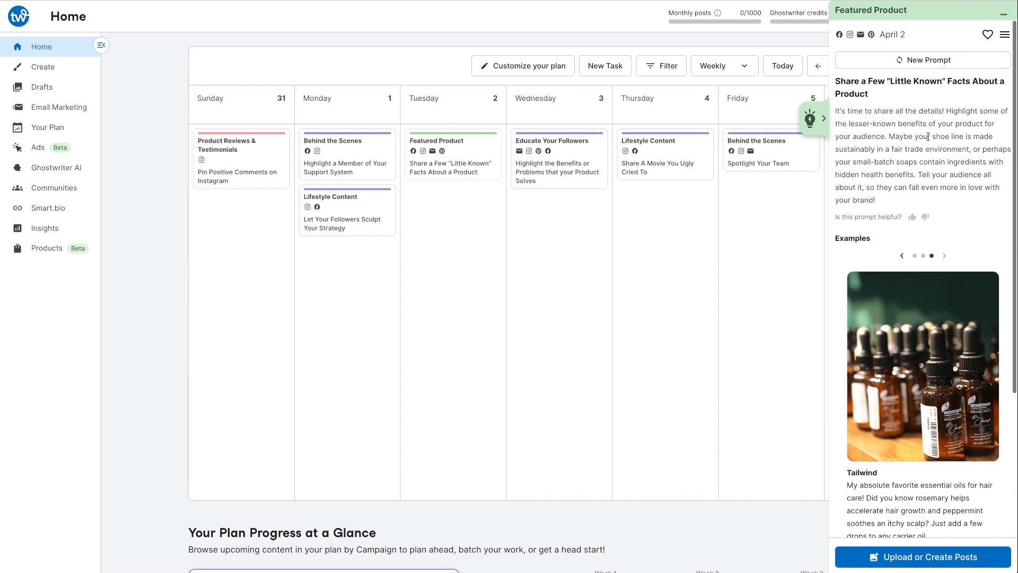
# Swap the April 2 Featured Product task's prompt for new post ideas.
pyautogui.click(928, 60)
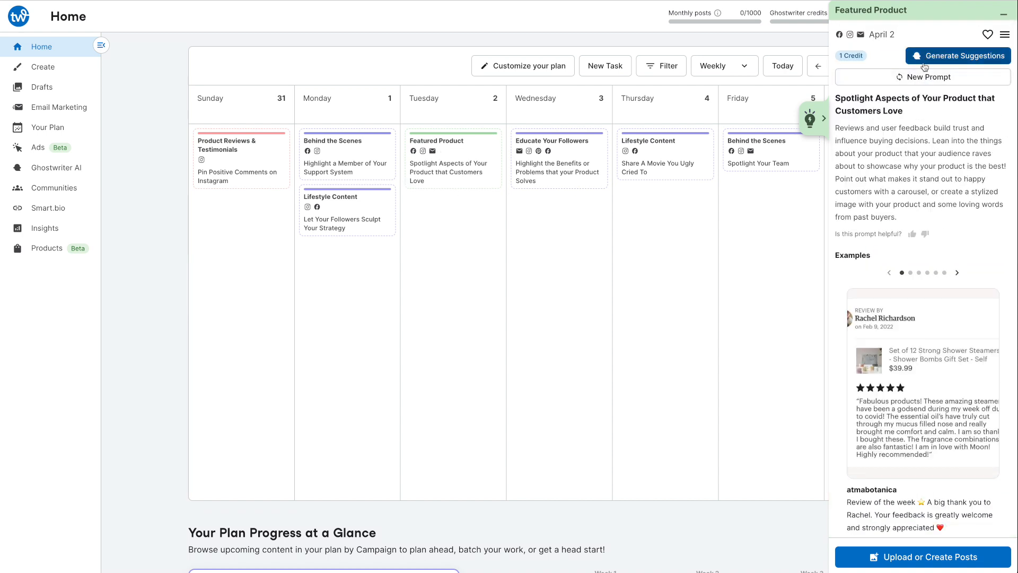
pyautogui.click(985, 82)
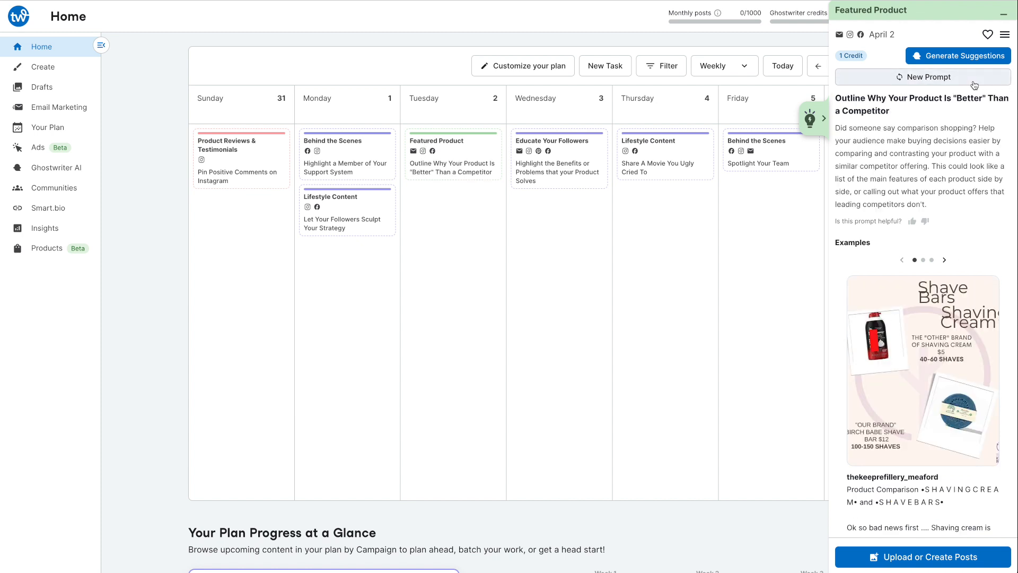
pyautogui.click(975, 84)
# Start a post from the Educate Your Followers task, uploading the seven images from Smocked Short Flounce Sleeve Dress.jpg through Printed Smocked Flounce Sleeve Maxi Dress.jpg.
pyautogui.click(943, 549)
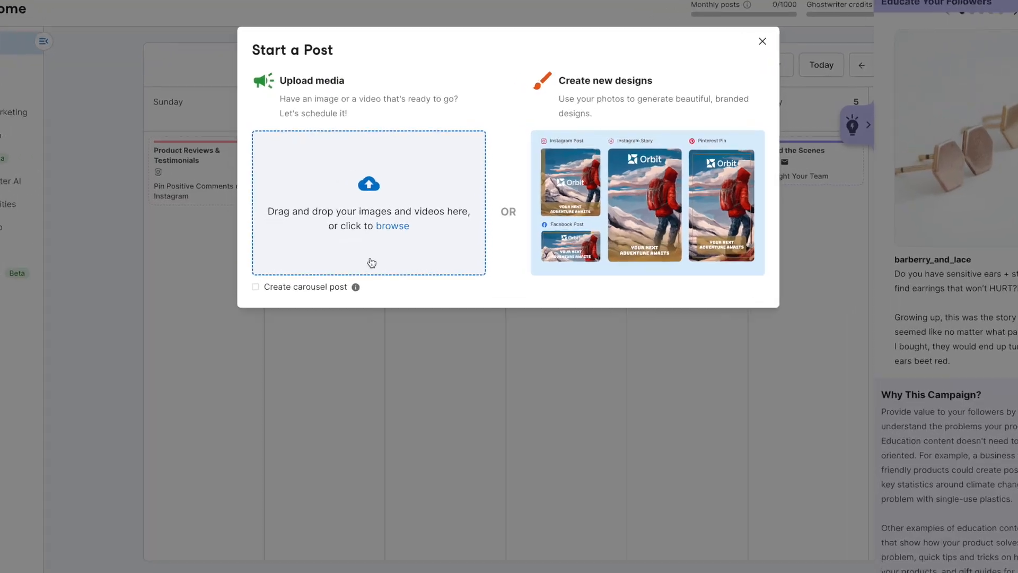
pyautogui.click(395, 212)
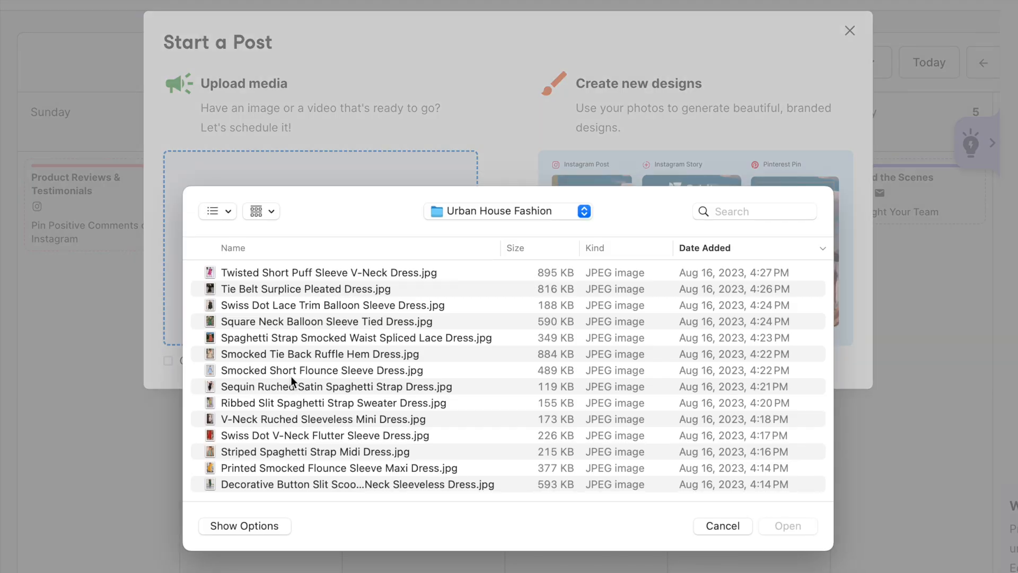
pyautogui.click(291, 375)
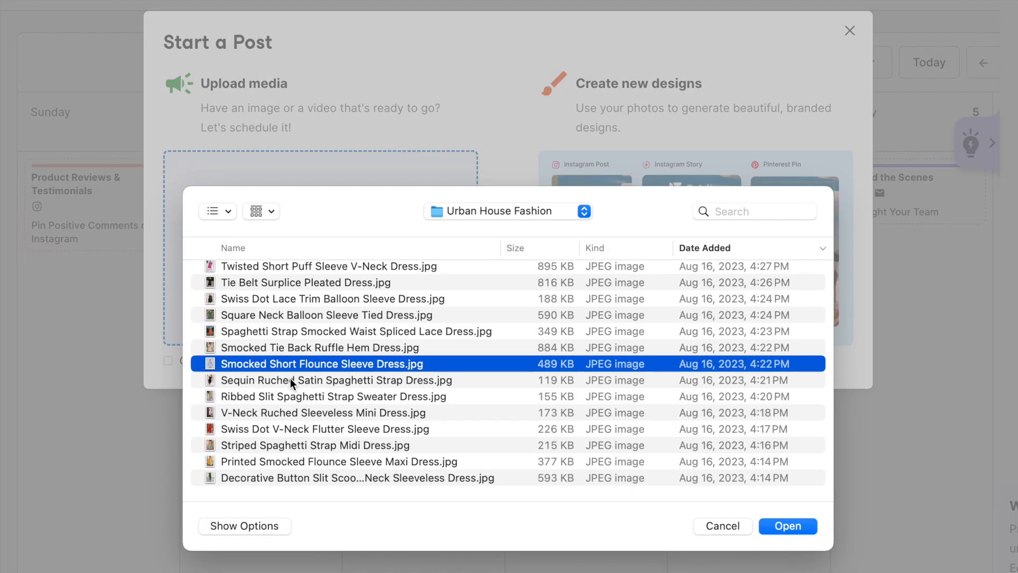
pyautogui.keyDown('shift'); pyautogui.click(259, 467); pyautogui.keyUp('shift')
pyautogui.click(795, 526)
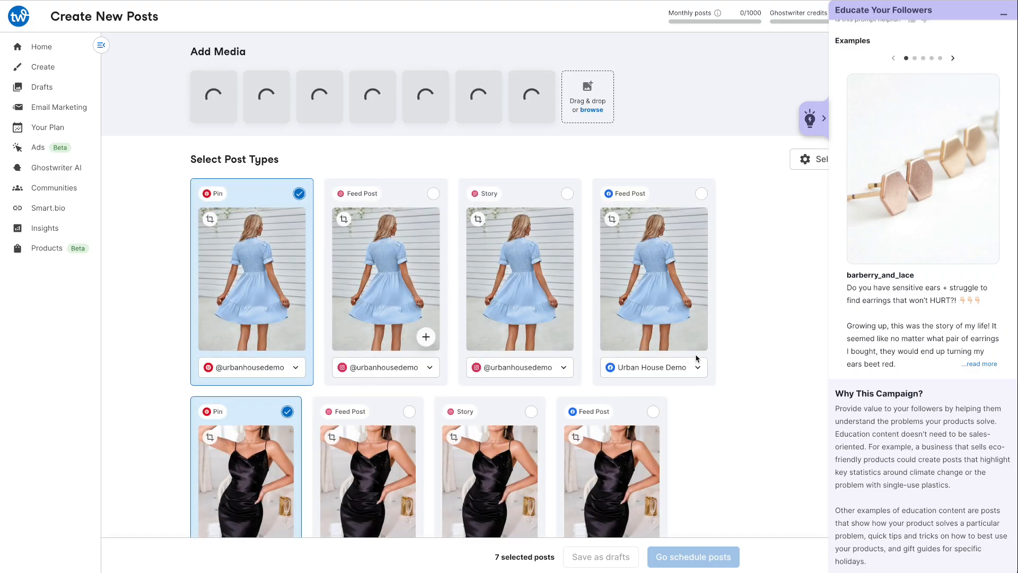
# Take the seven selected Pins on to scheduling and collapse the Educate Your Followers prompt beside the pin details.
pyautogui.scroll(-7, 767, 352)
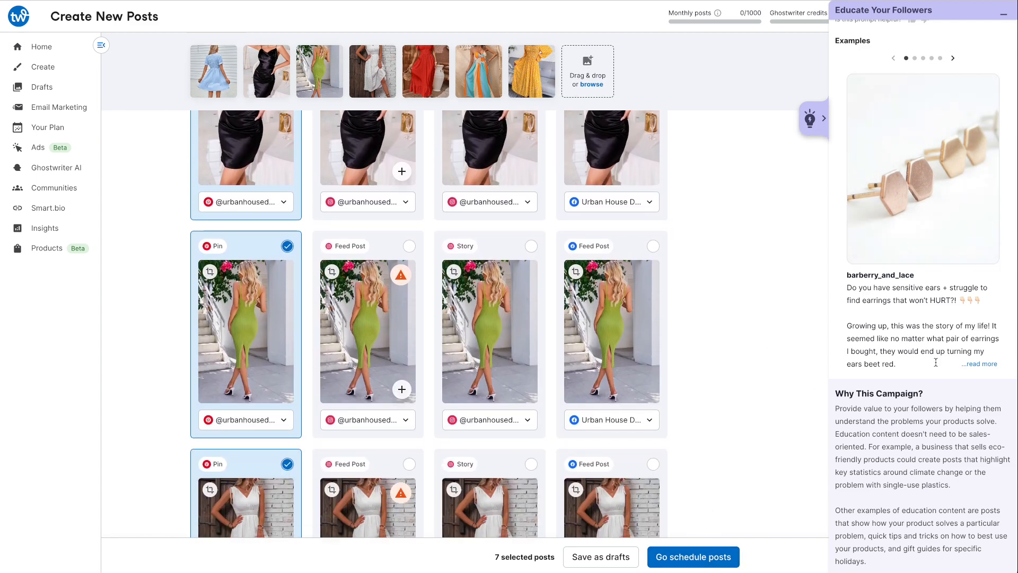
pyautogui.click(692, 560)
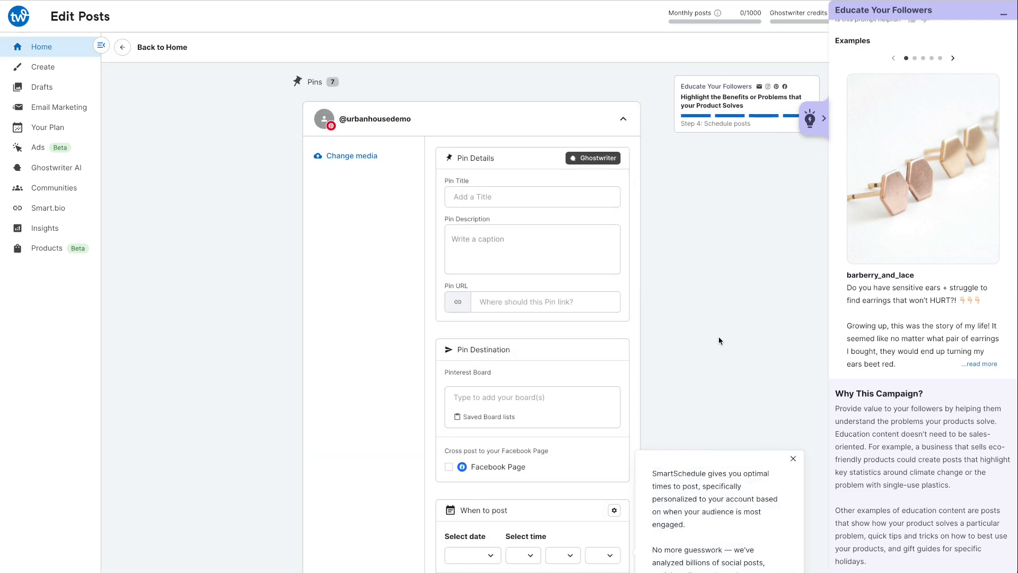
pyautogui.scroll(-1, 715, 334)
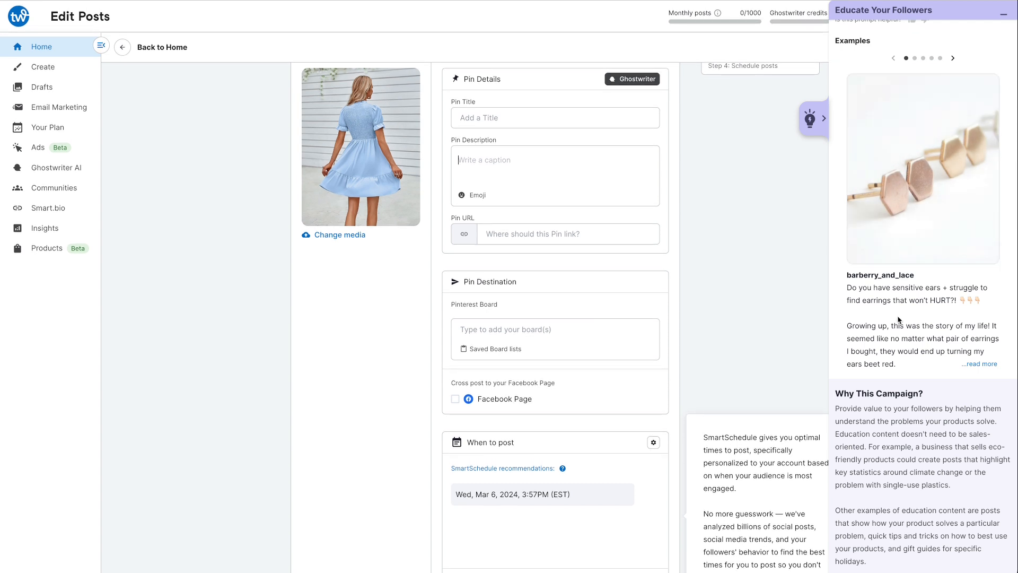
pyautogui.click(811, 129)
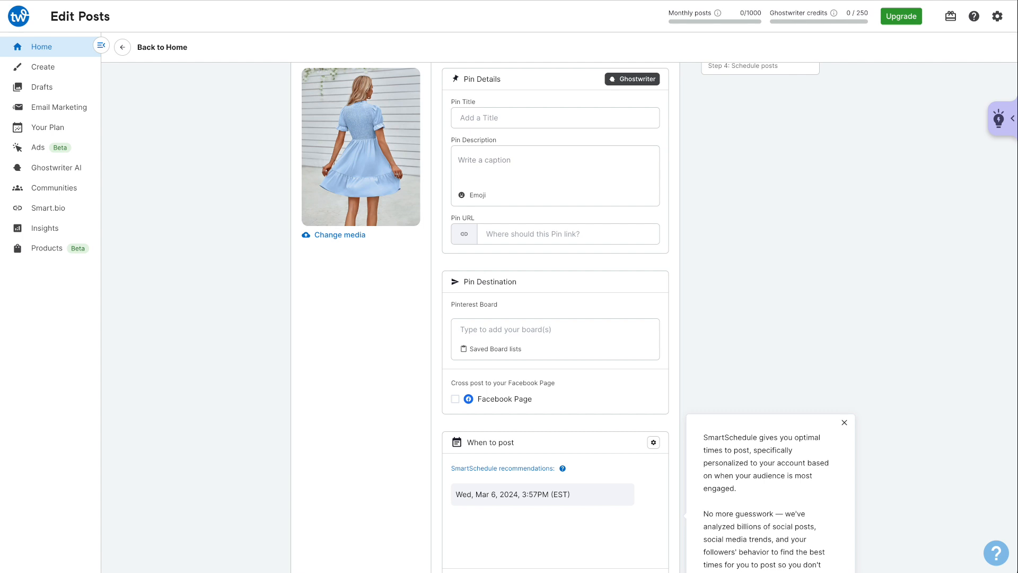
pyautogui.scroll(-10, 852, 223)
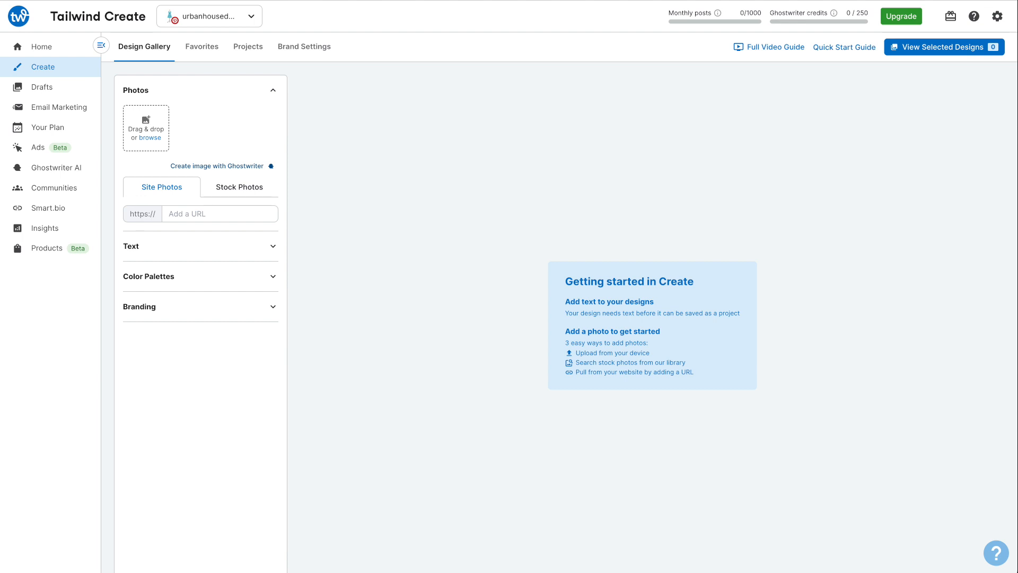
# Load site photos from urbanhousefashion.com/collections/best-sellers and add the first four dress photos to the designs.
pyautogui.click(187, 215)
pyautogui.hotkey('ctrl', 'v')
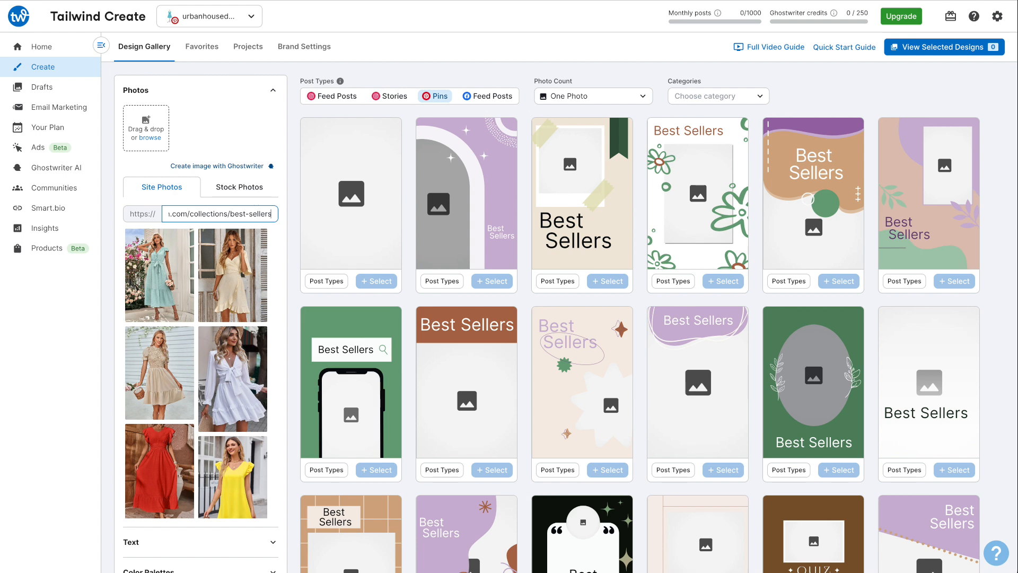
pyautogui.click(168, 277)
pyautogui.click(236, 280)
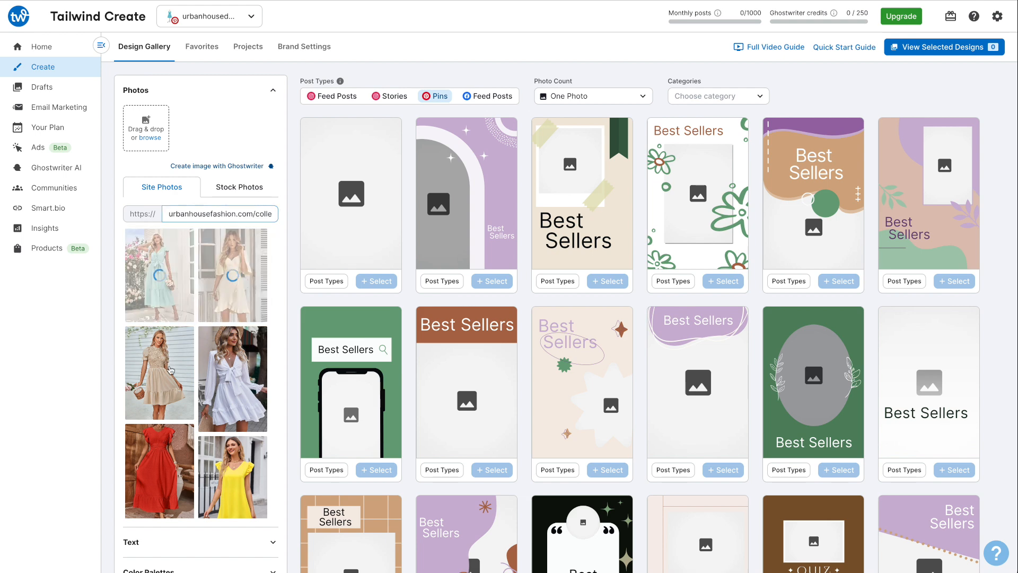
pyautogui.click(170, 367)
pyautogui.click(224, 383)
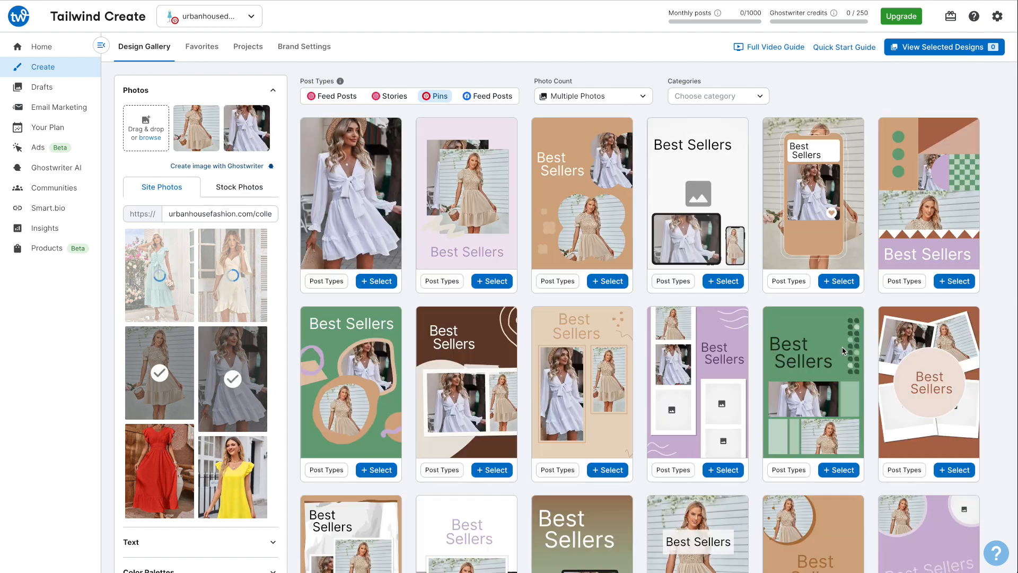
# Look through the multiple-photo Best Sellers Pin designs and open the brand settings.
pyautogui.scroll(-5, 987, 341)
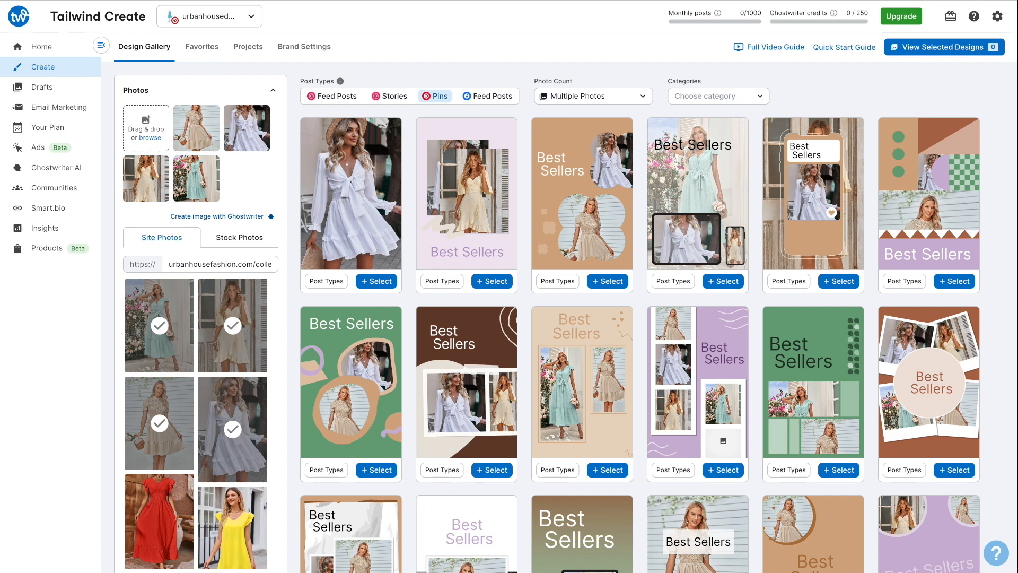
pyautogui.click(304, 47)
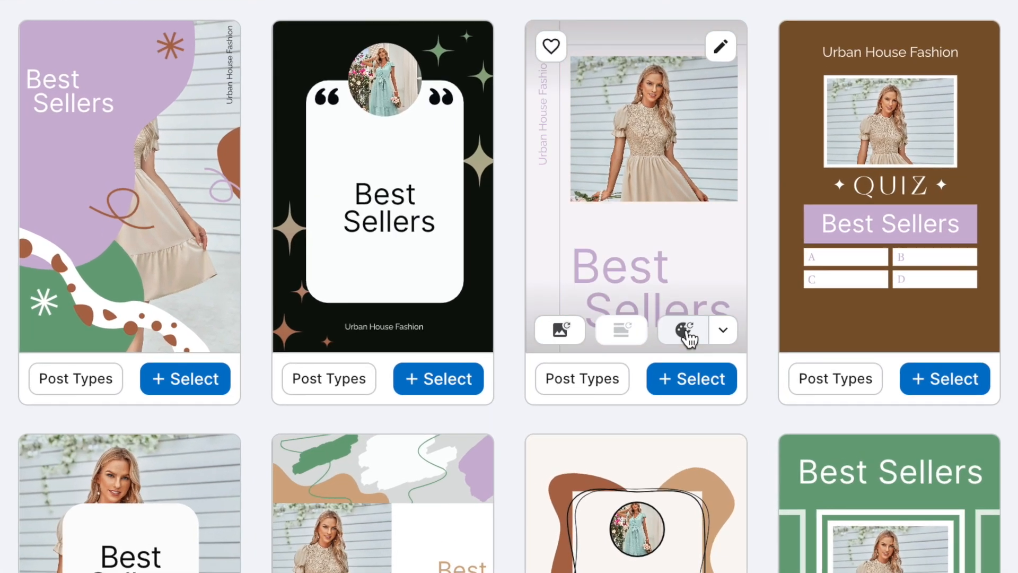
# Shuffle the Best Sellers Pin design with vertical branding to the rust colour scheme and cycle through its photos.
pyautogui.click(687, 334)
pyautogui.click(687, 333)
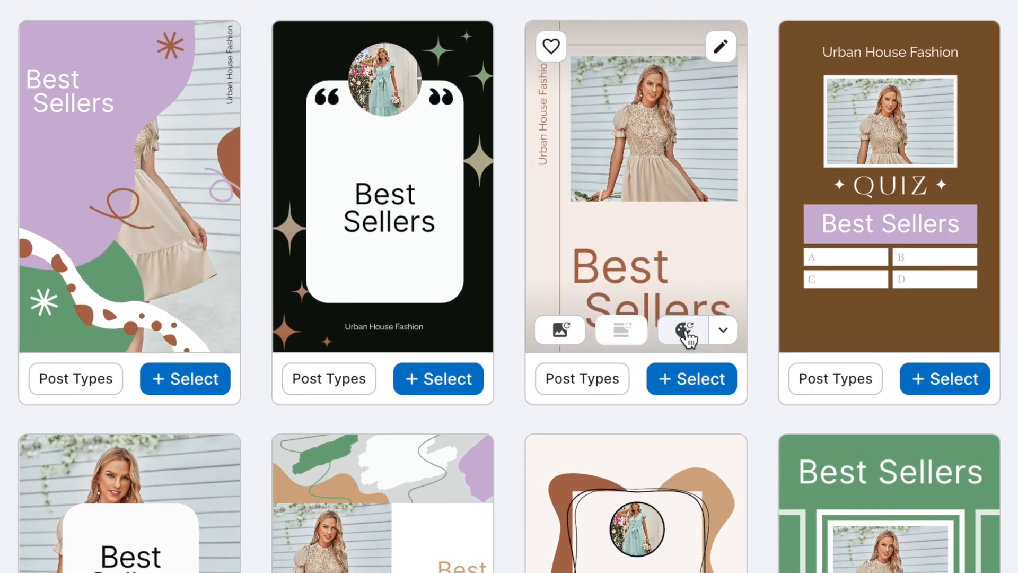
pyautogui.click(561, 333)
pyautogui.click(561, 333)
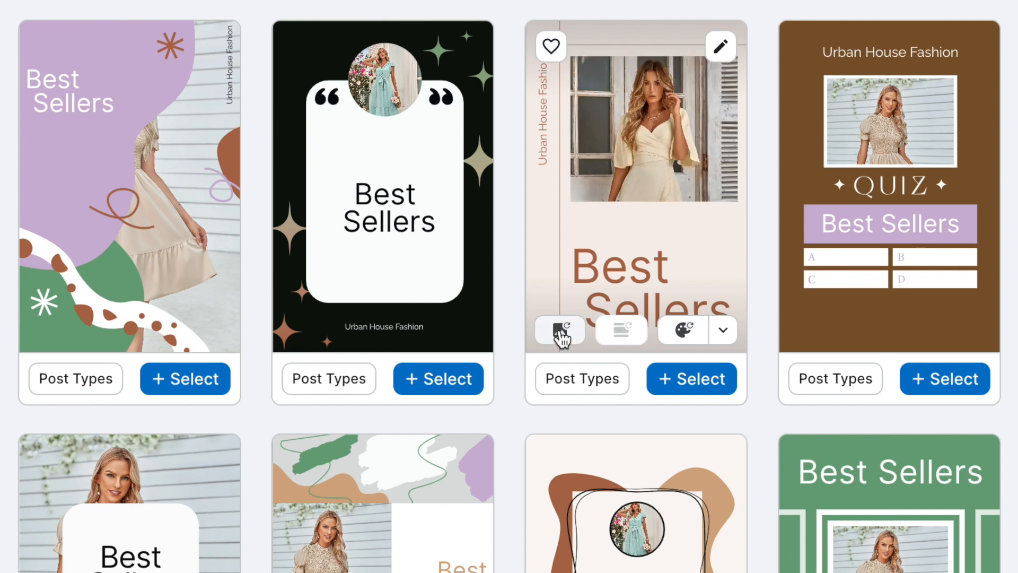
pyautogui.click(561, 334)
pyautogui.click(561, 333)
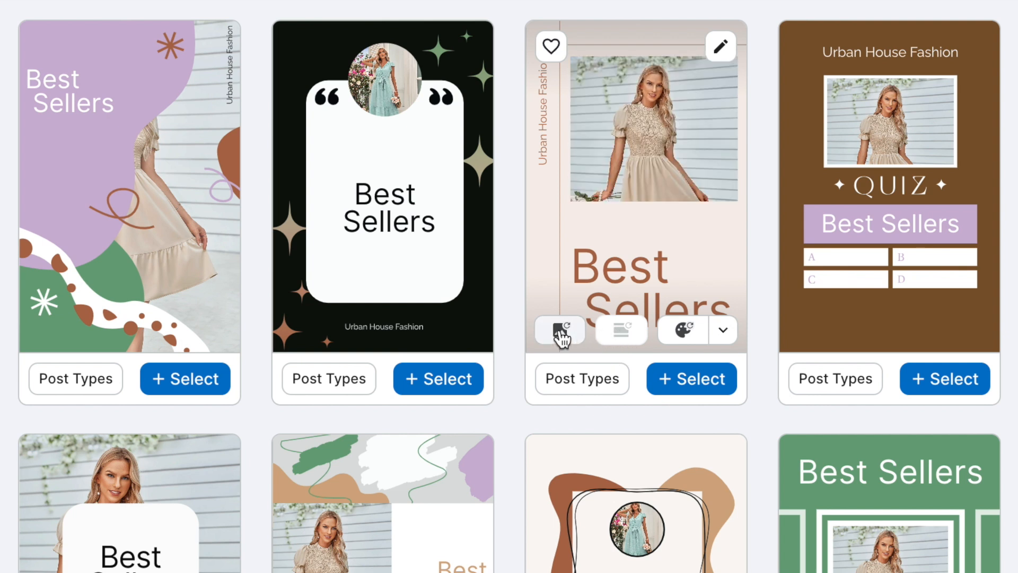
pyautogui.click(561, 334)
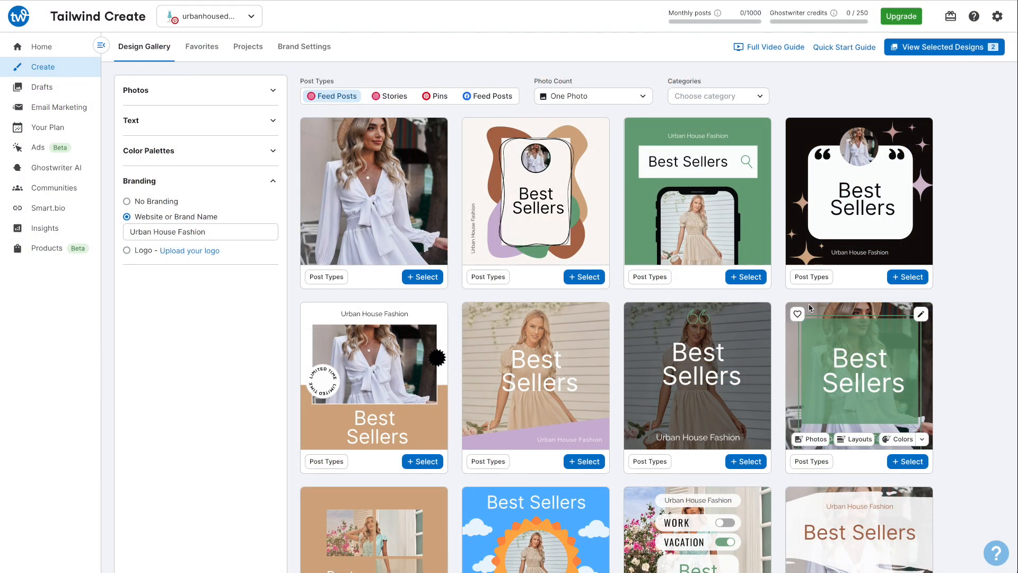
# Select the tan Best Sellers Feed Post design, add its matching Pin, and continue selecting designs.
pyautogui.scroll(-9, 650, 299)
pyautogui.scroll(3, 650, 299)
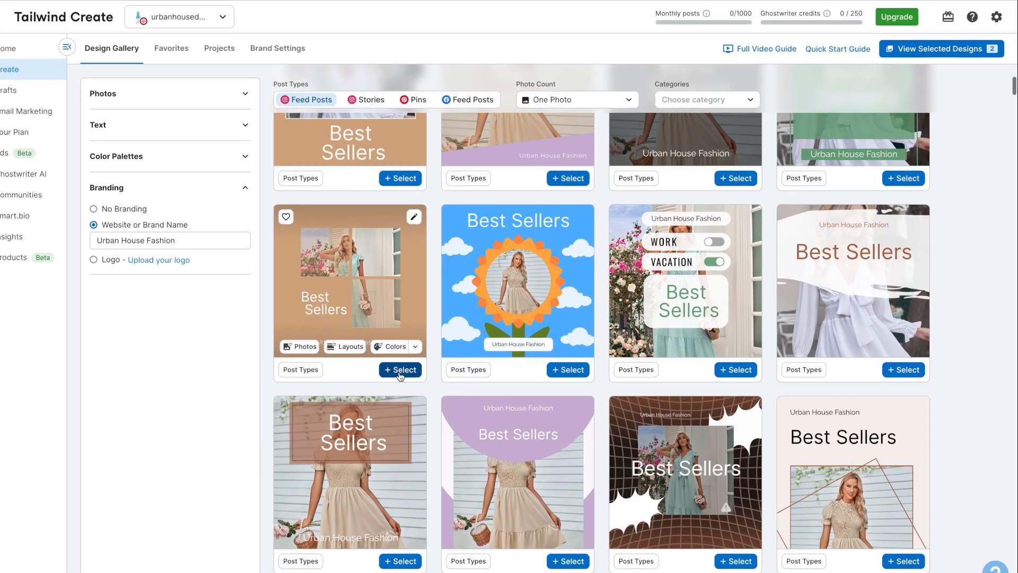
pyautogui.click(421, 358)
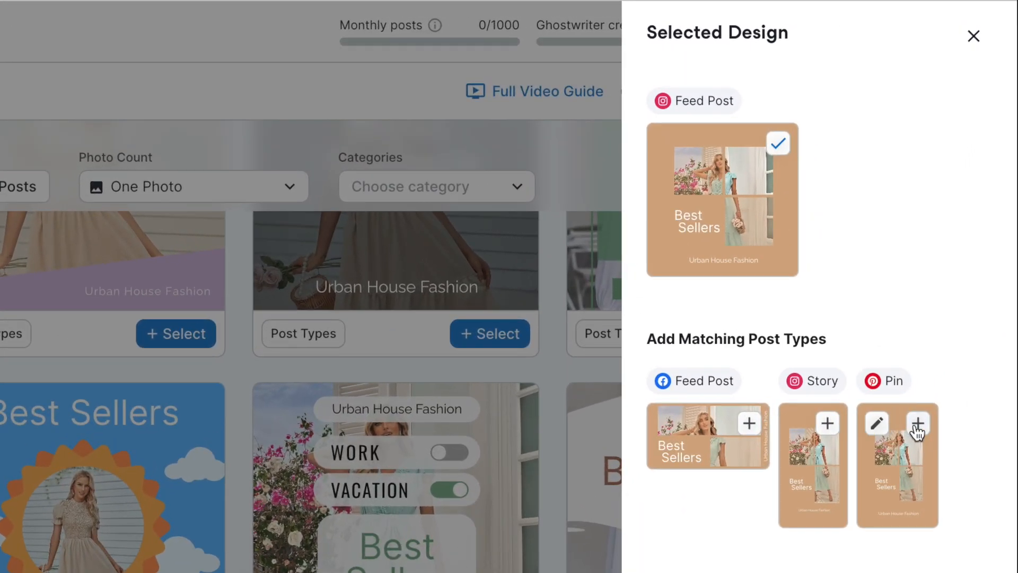
pyautogui.click(951, 283)
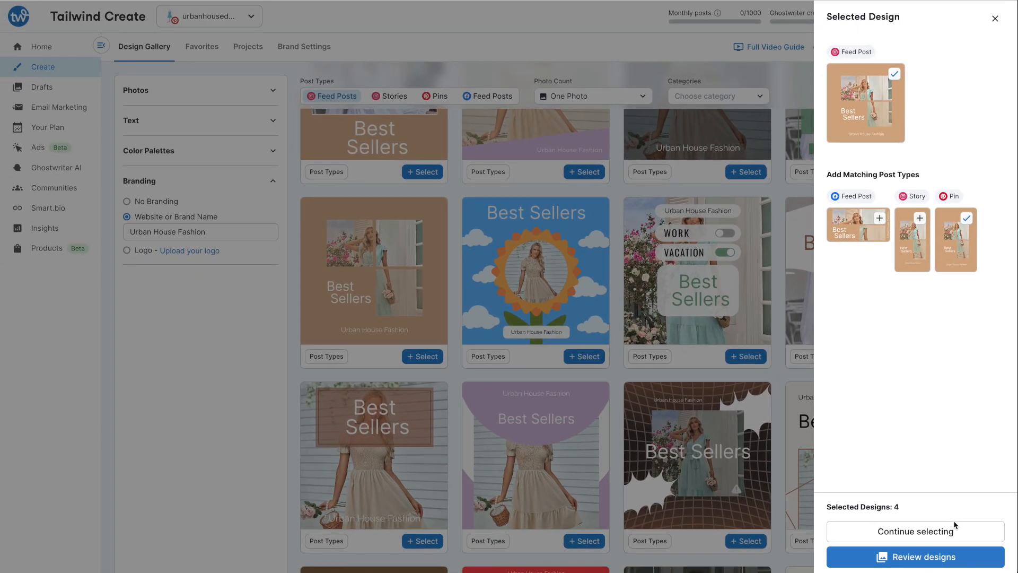
pyautogui.click(951, 533)
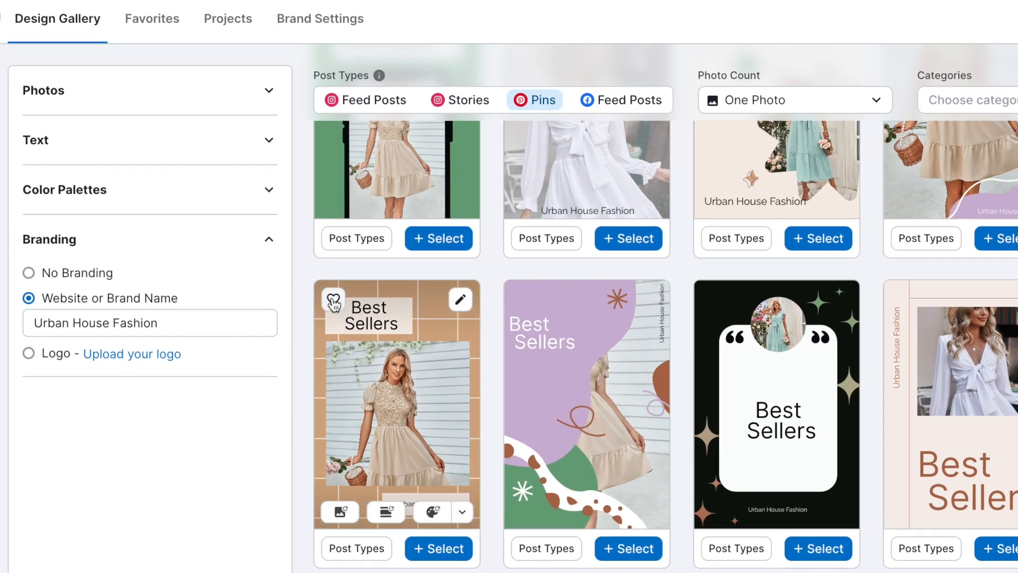
# Mark the tan grid Best Sellers Pin design as a favorite and shuffle its photo among the favorites.
pyautogui.click(333, 301)
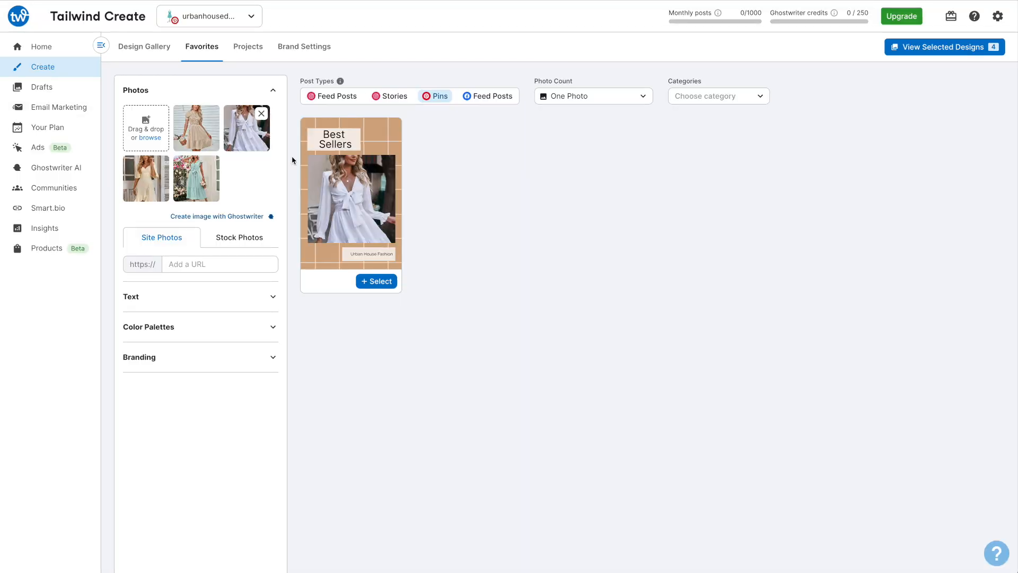
pyautogui.moveTo(323, 259)
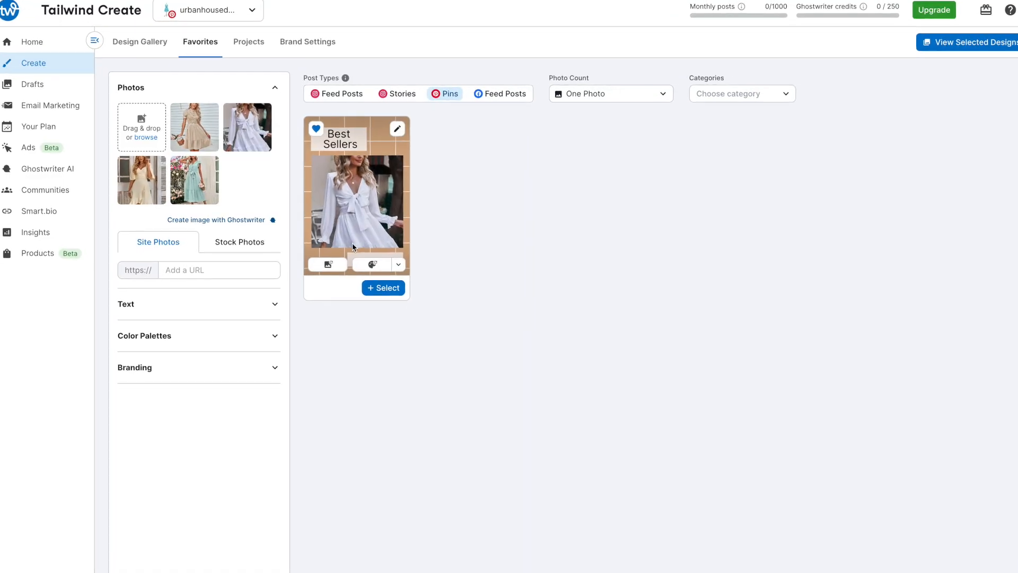
pyautogui.click(339, 282)
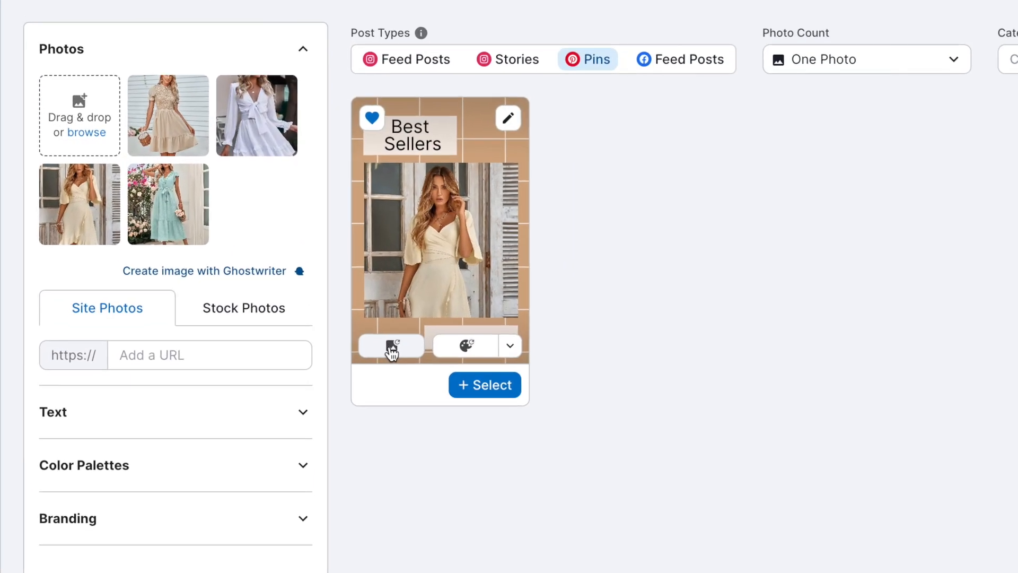
# Set the title text to "Swiss Dot Lace Trim Puff Sleeve Dress" and select the favorite Pin design.
pyautogui.click(307, 427)
pyautogui.click(125, 166)
pyautogui.hotkey('ctrl', 'a')
pyautogui.write('Swiss Dot Lace Trim Puff Sleeve Dress')
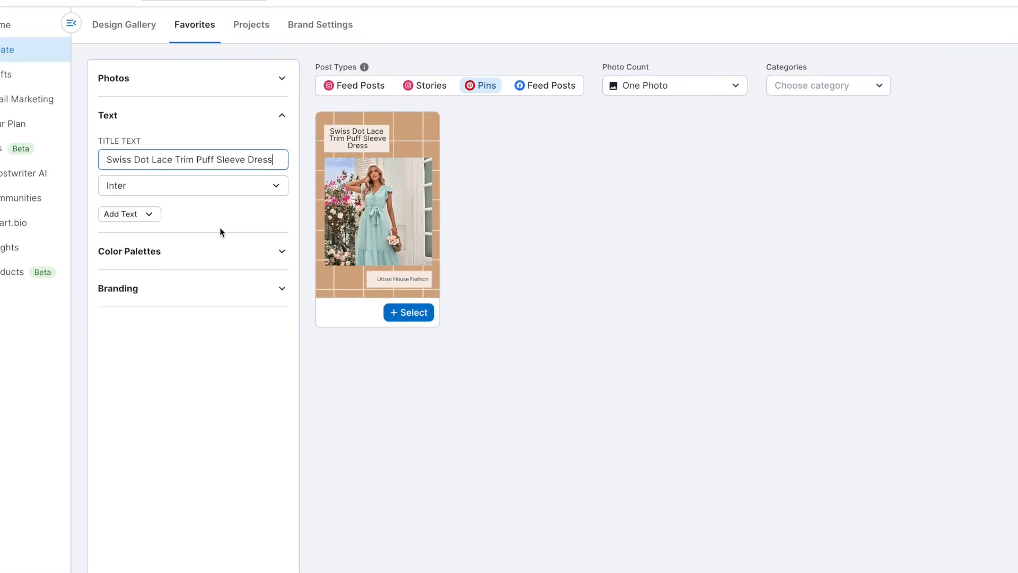
pyautogui.click(402, 313)
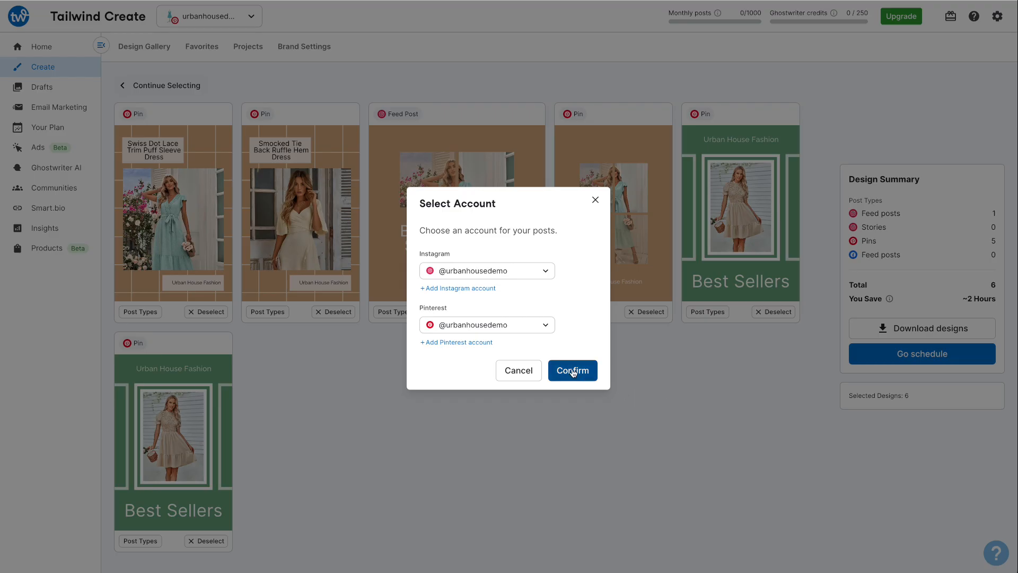
# Confirm the Instagram and Pinterest accounts for the designs and bulk schedule the chosen Pin drafts, adding the white tie-front dress.
pyautogui.click(571, 371)
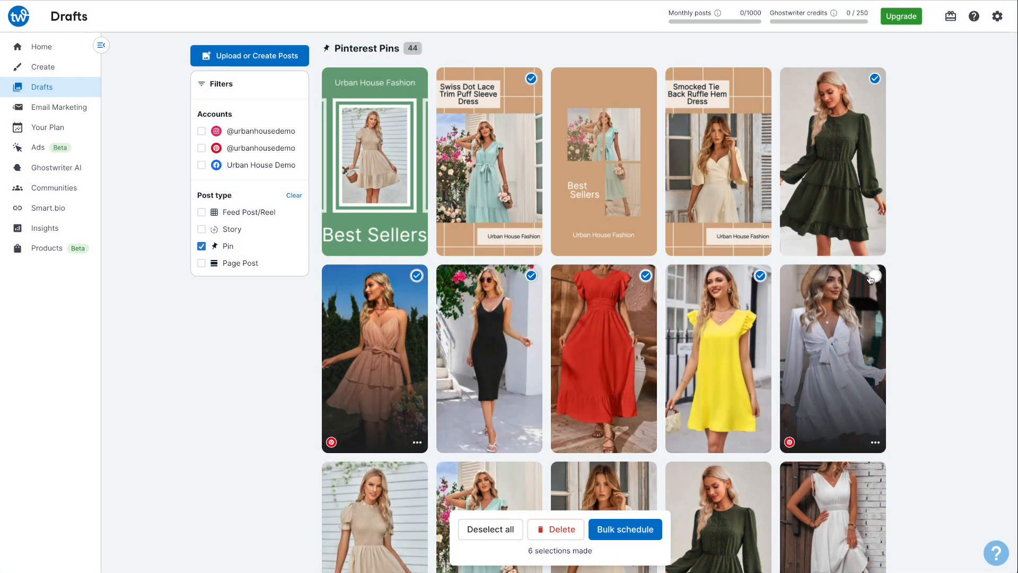
pyautogui.click(872, 277)
pyautogui.click(626, 529)
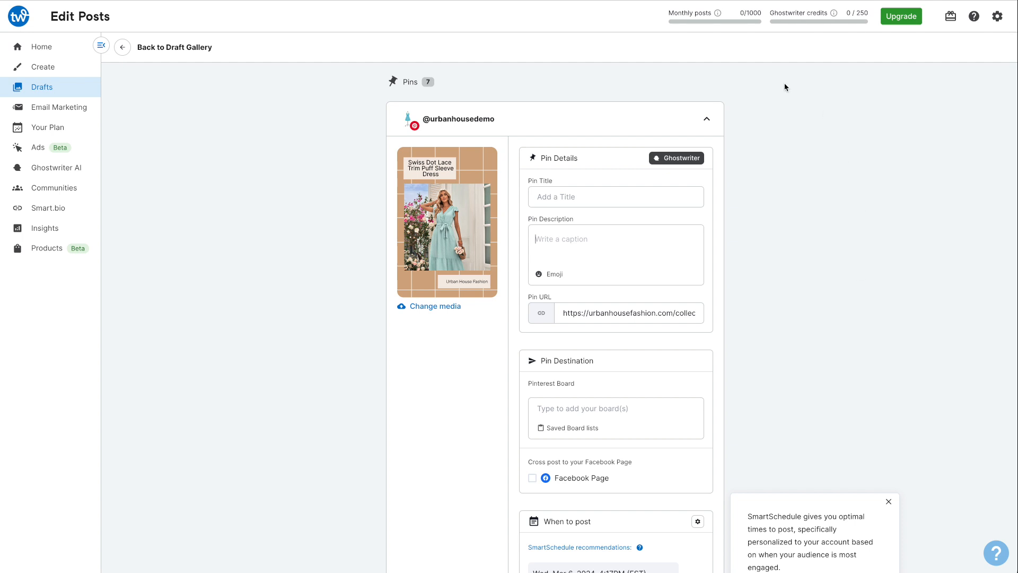
# Start Ghostwriter for the Swiss Dot dress Pin and set the posting topic to "A featured product".
pyautogui.click(708, 119)
pyautogui.scroll(-5, 766, 159)
pyautogui.click(682, 162)
pyautogui.click(642, 258)
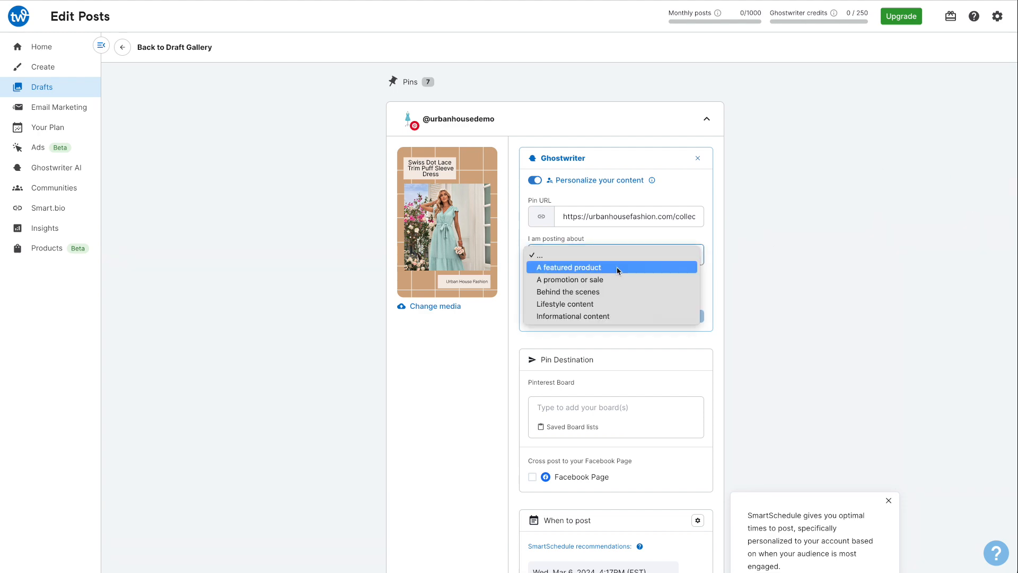
pyautogui.click(617, 267)
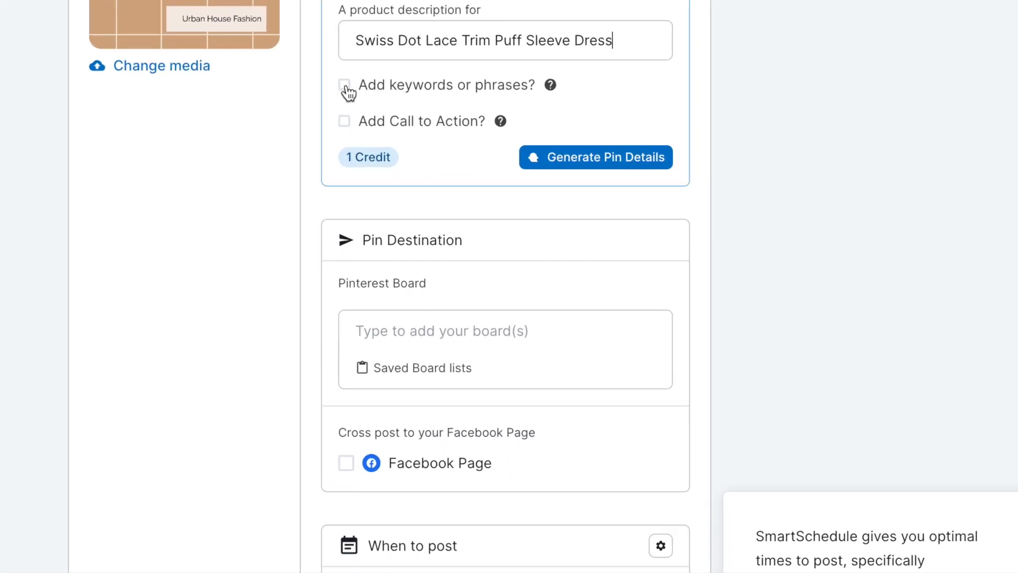
# Include the keywords "best seller", "summer" and "breezy" in the Ghostwriter request.
pyautogui.click(344, 86)
pyautogui.click(418, 120)
pyautogui.write('best selle')
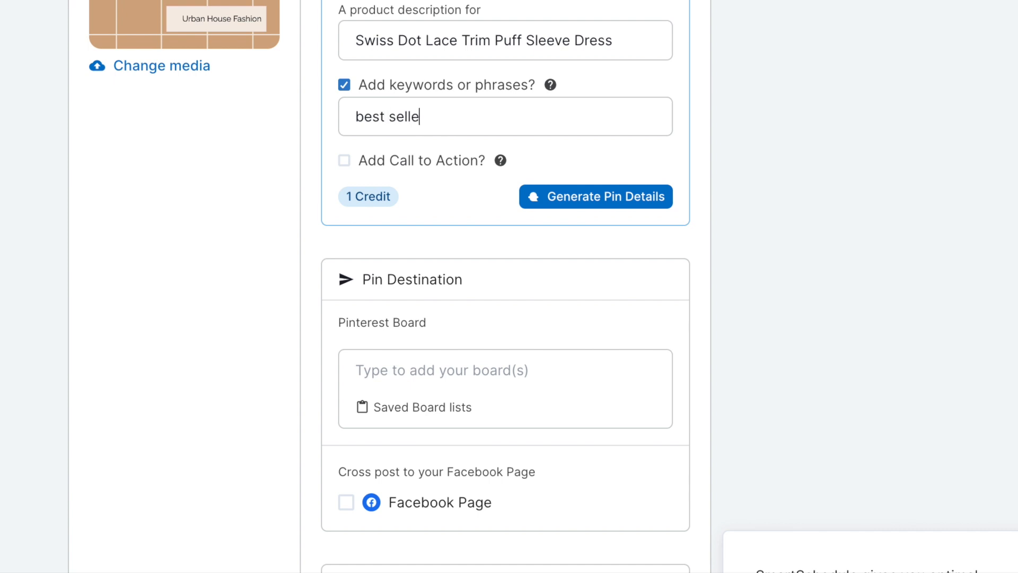
pyautogui.write('r')
pyautogui.press('Return')
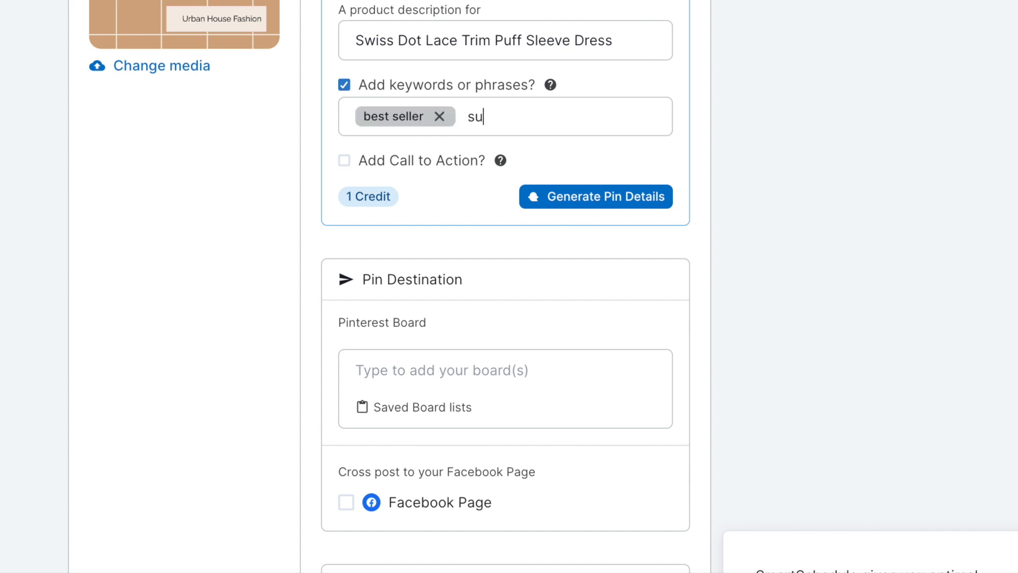
pyautogui.write('summer')
pyautogui.press('Return')
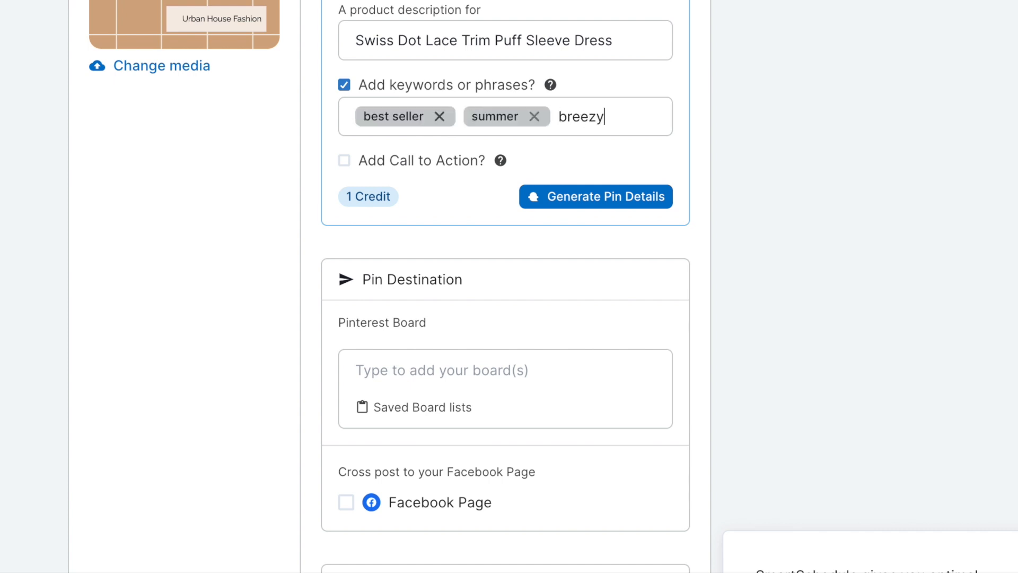
pyautogui.write('breezy')
pyautogui.press('Return')
# Include the call to action "shop today!" and generate the Pin details.
pyautogui.click(354, 190)
pyautogui.click(387, 215)
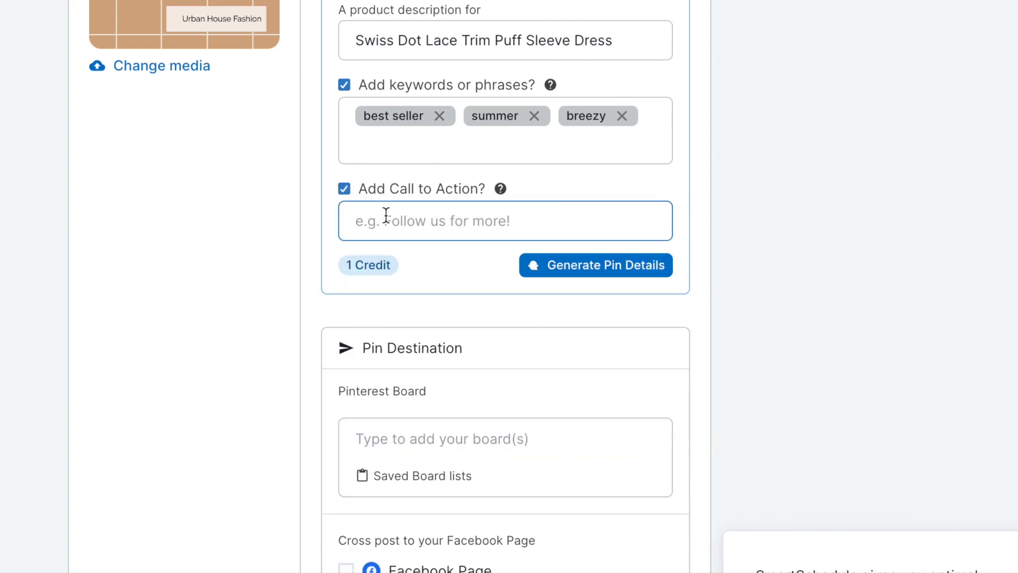
pyautogui.write('shop today!')
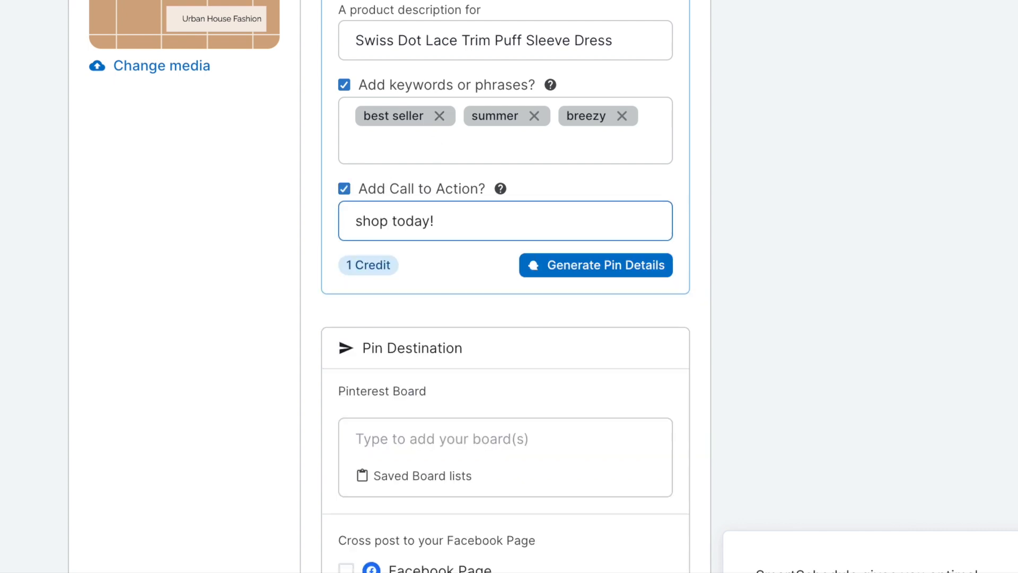
pyautogui.click(546, 265)
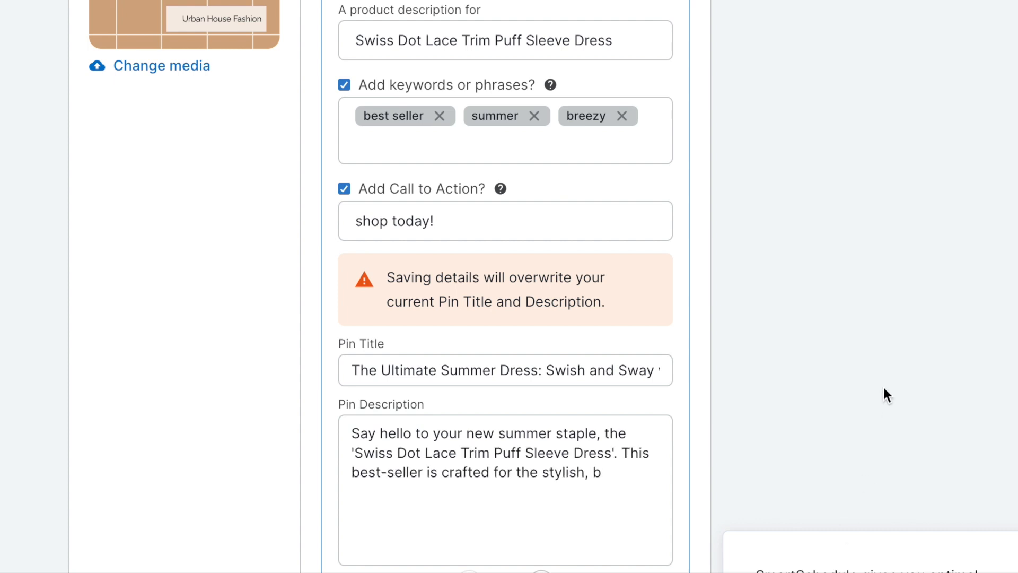
# Read through the three generated versions of the Pin title and description for the Swiss Dot dress.
pyautogui.scroll(-2, 883, 397)
pyautogui.scroll(-3, 882, 386)
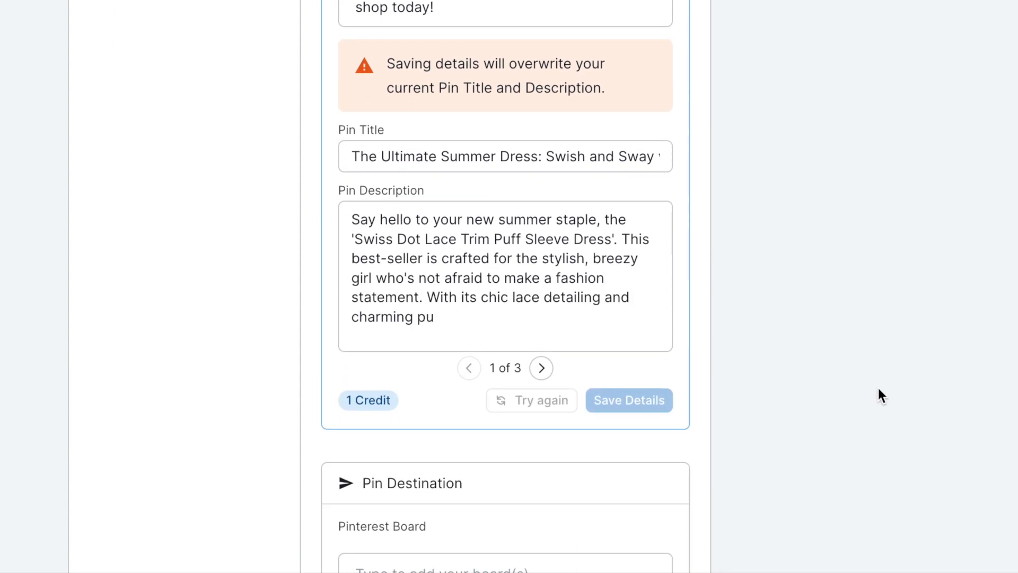
pyautogui.scroll(-1, 878, 389)
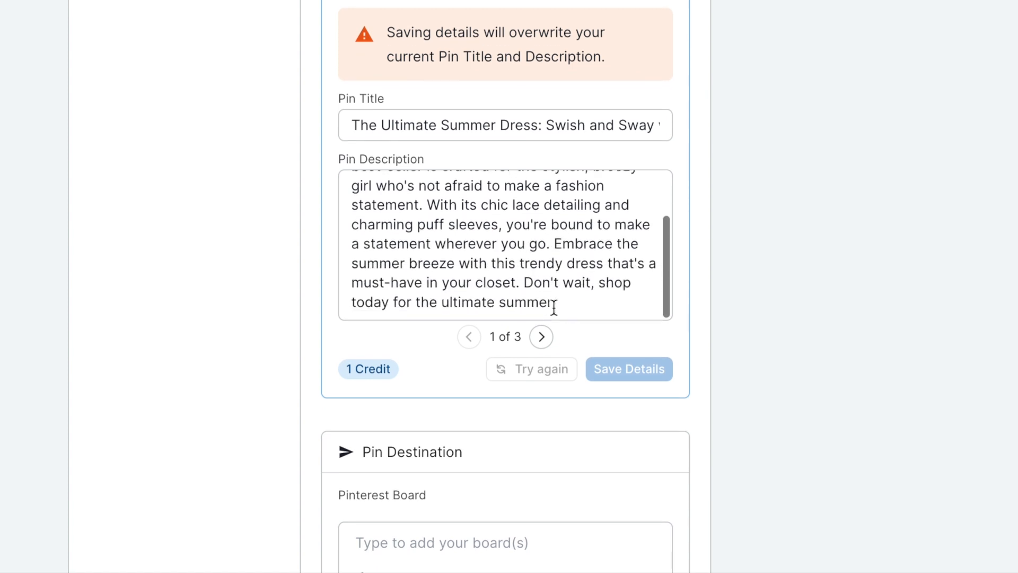
pyautogui.scroll(-1, 715, 345)
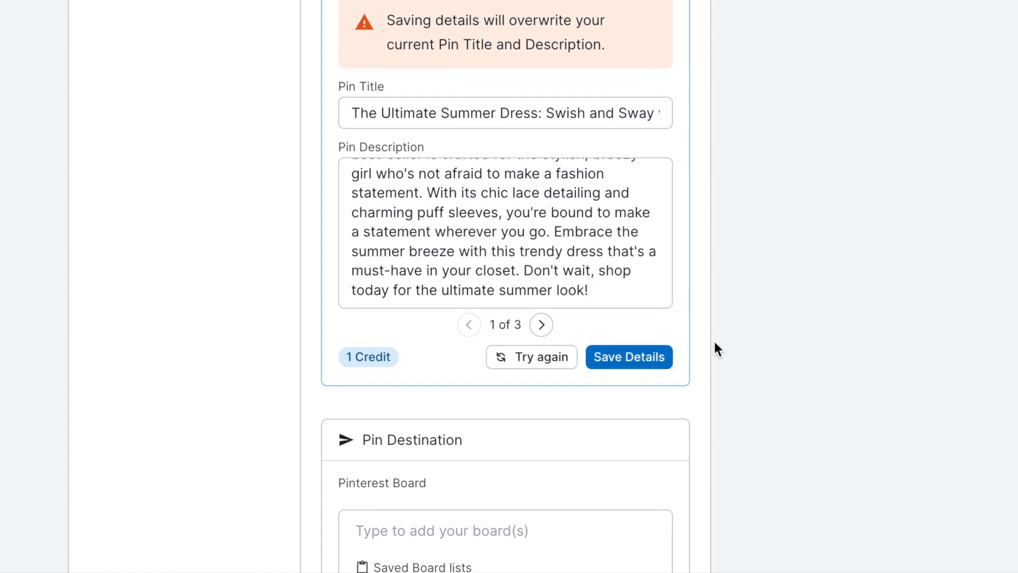
pyautogui.click(542, 325)
pyautogui.scroll(1, 586, 261)
pyautogui.scroll(-1, 584, 263)
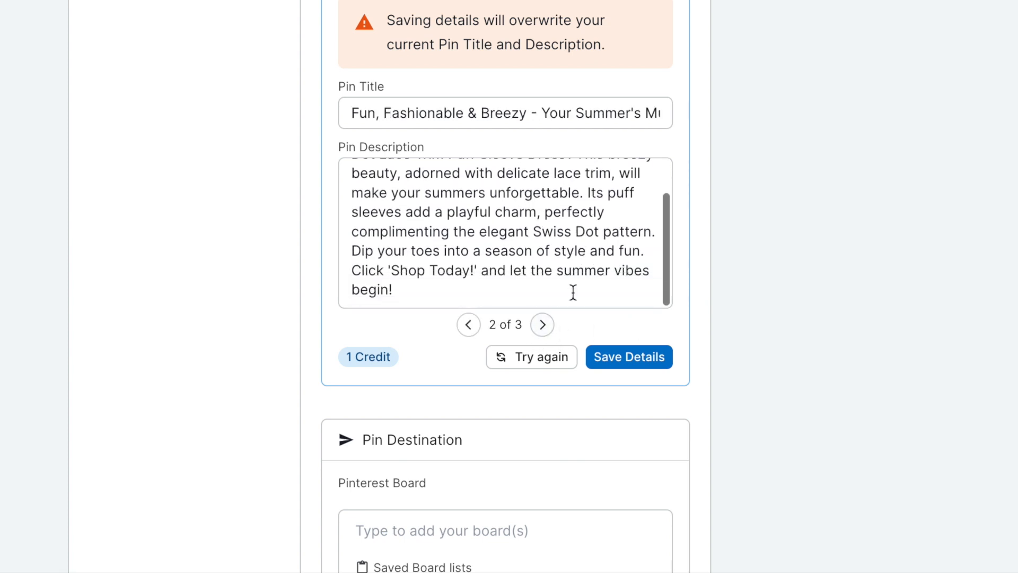
pyautogui.click(542, 324)
pyautogui.scroll(1, 563, 254)
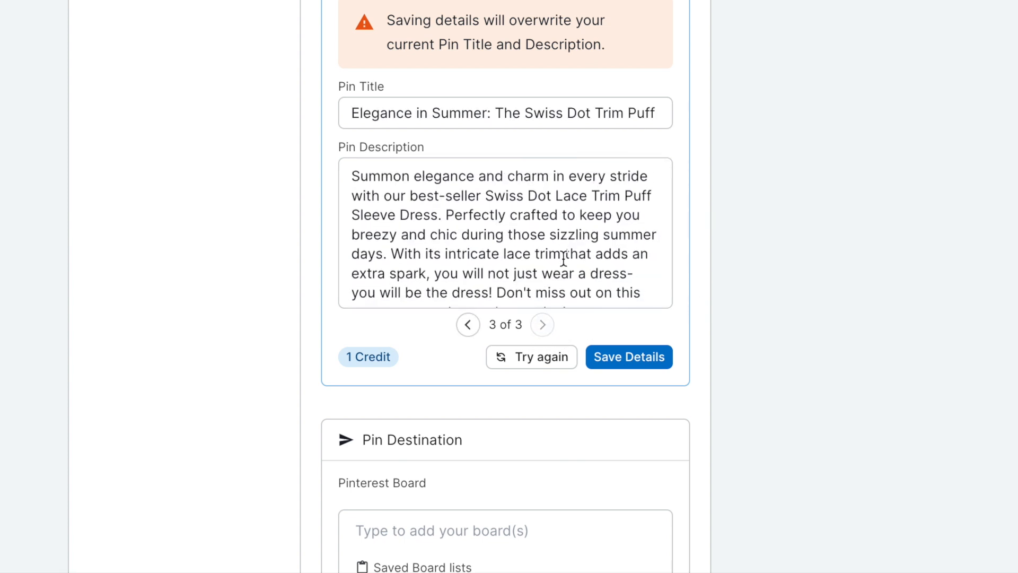
pyautogui.scroll(-1, 564, 254)
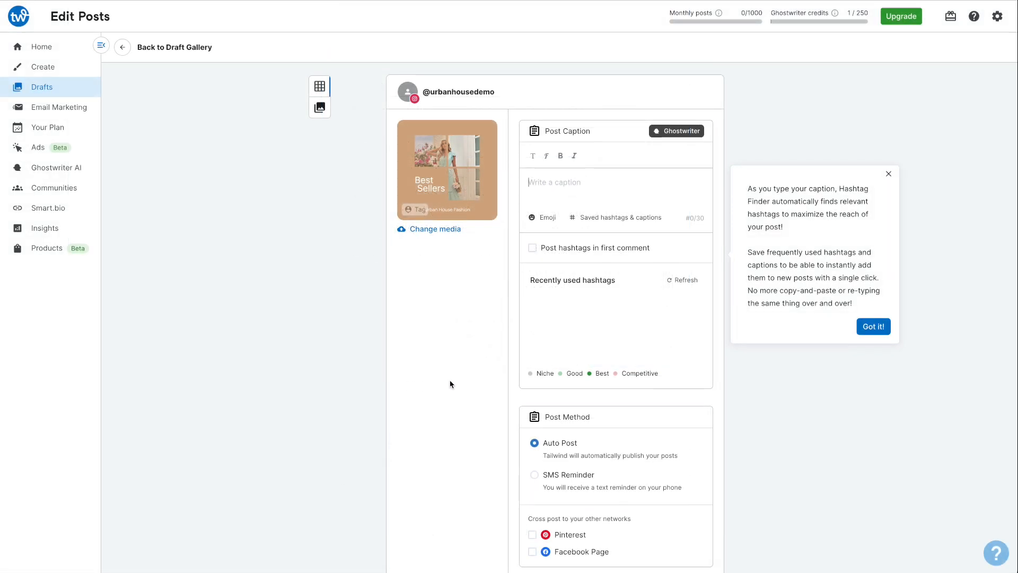
pyautogui.scroll(-3, 450, 384)
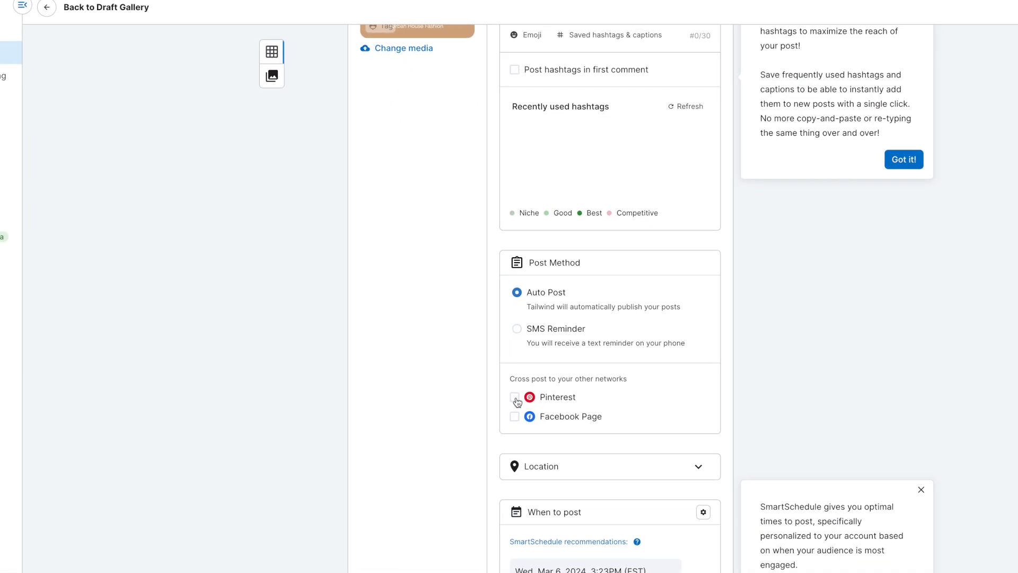
pyautogui.click(515, 397)
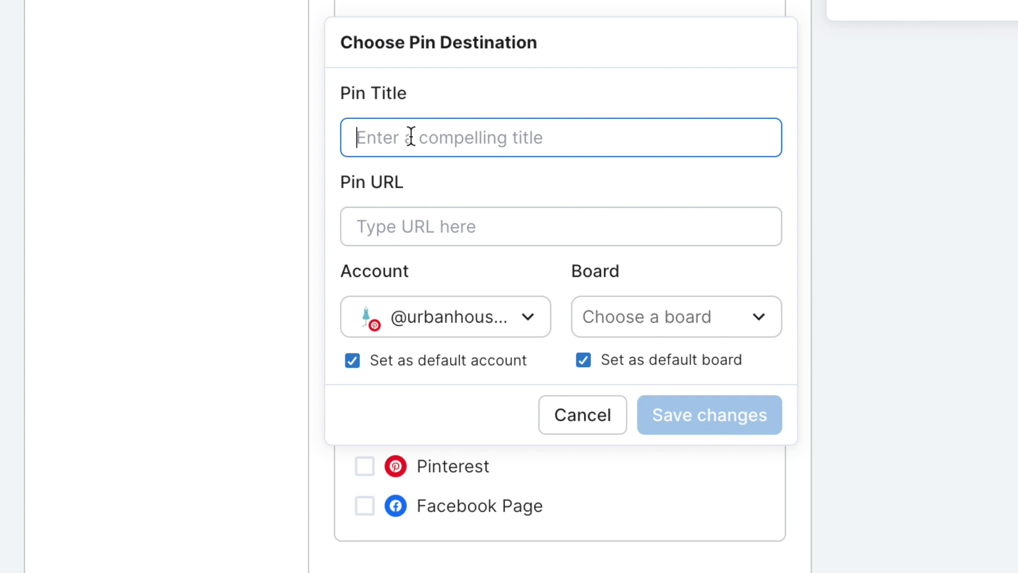
pyautogui.write('Swiss Dot Lace Trim Puff Sleeve Dress')
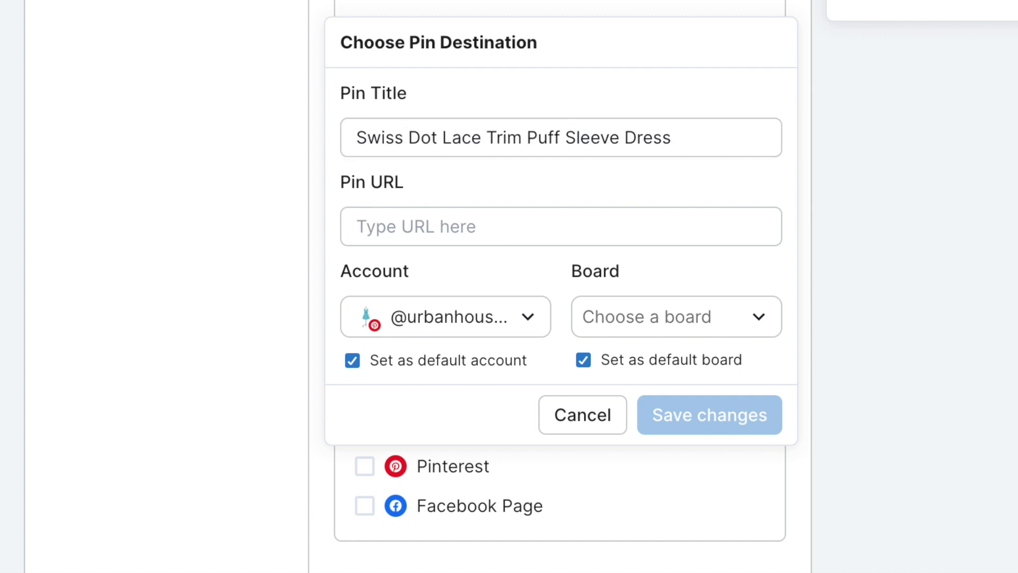
pyautogui.click(393, 227)
pyautogui.write('https://urbanhousefashion.com/products/swiss-dot-lace-trim-puff-sleeve-dress')
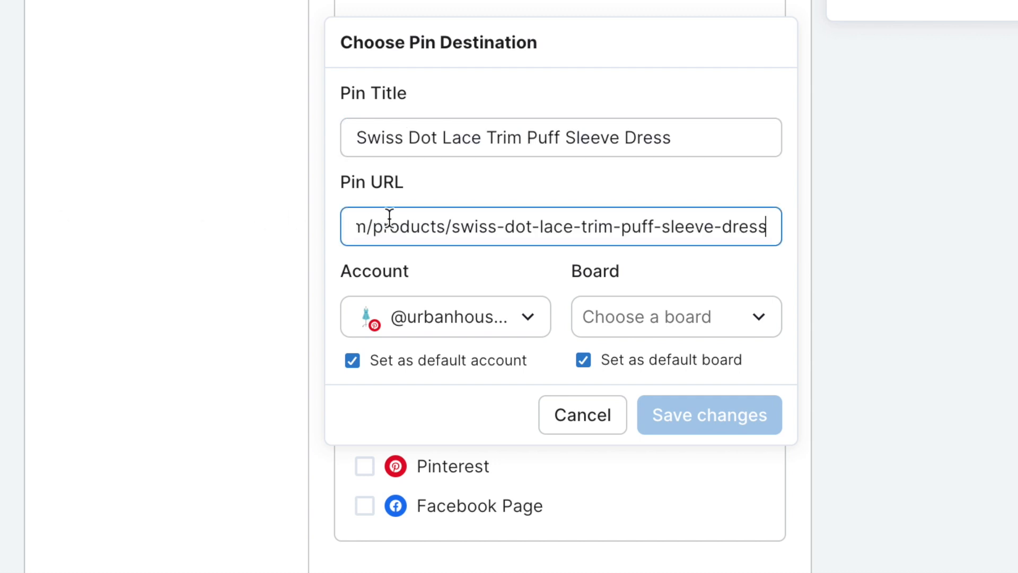
# Save the Pinterest cross-post with the Summer Dresses board as its destination, and schedule the post.
pyautogui.click(677, 319)
pyautogui.click(664, 380)
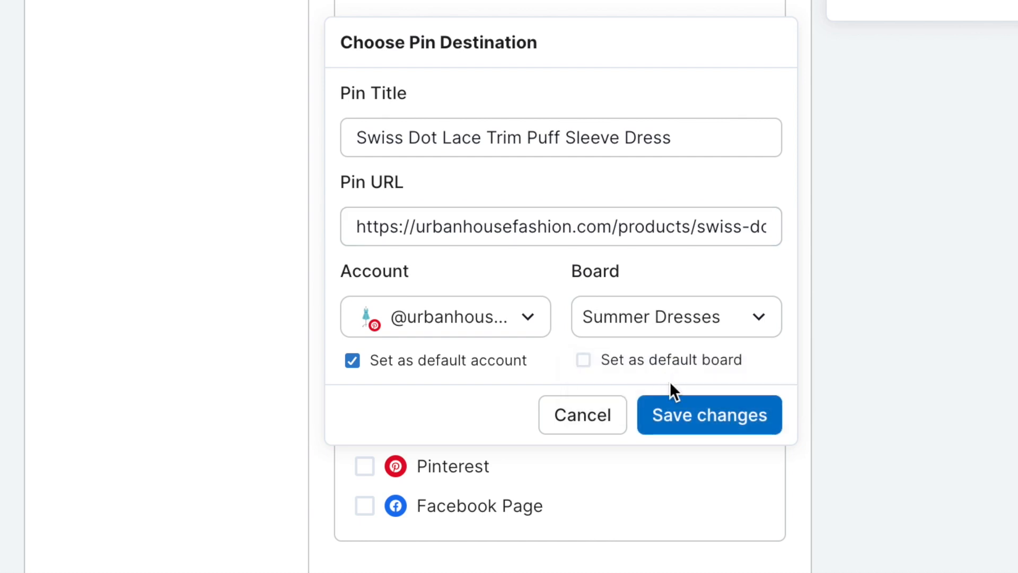
pyautogui.click(693, 420)
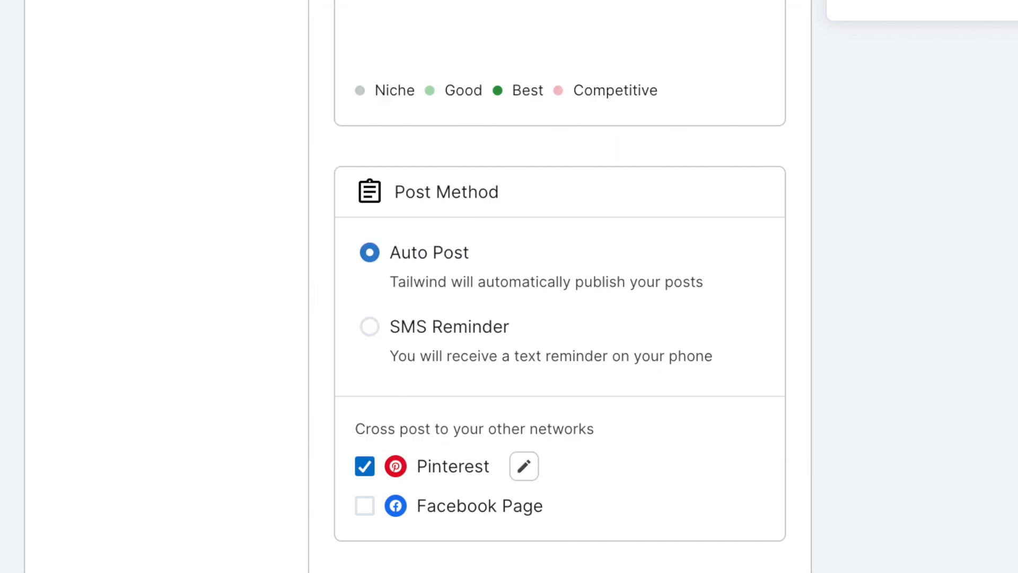
pyautogui.scroll(-5, 560, 318)
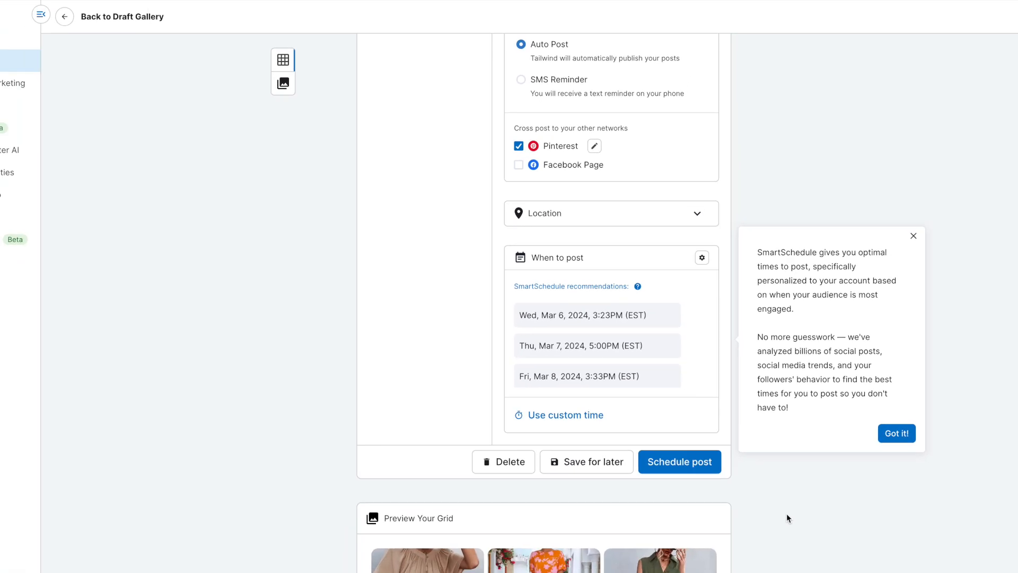
pyautogui.click(680, 463)
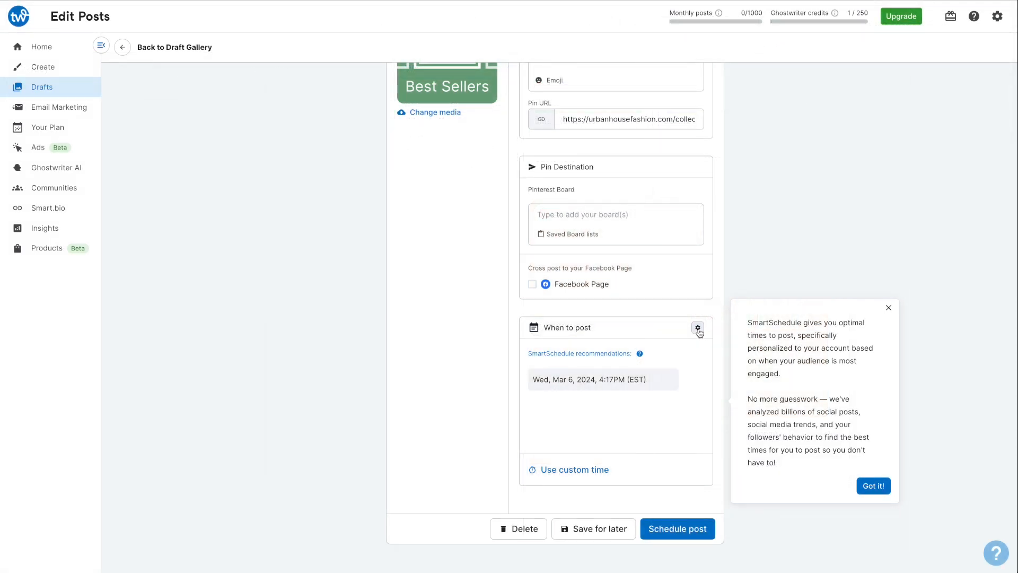
# Generate a new SmartSchedule for the Pinterest account with an average of 12 time slots per day.
pyautogui.click(698, 329)
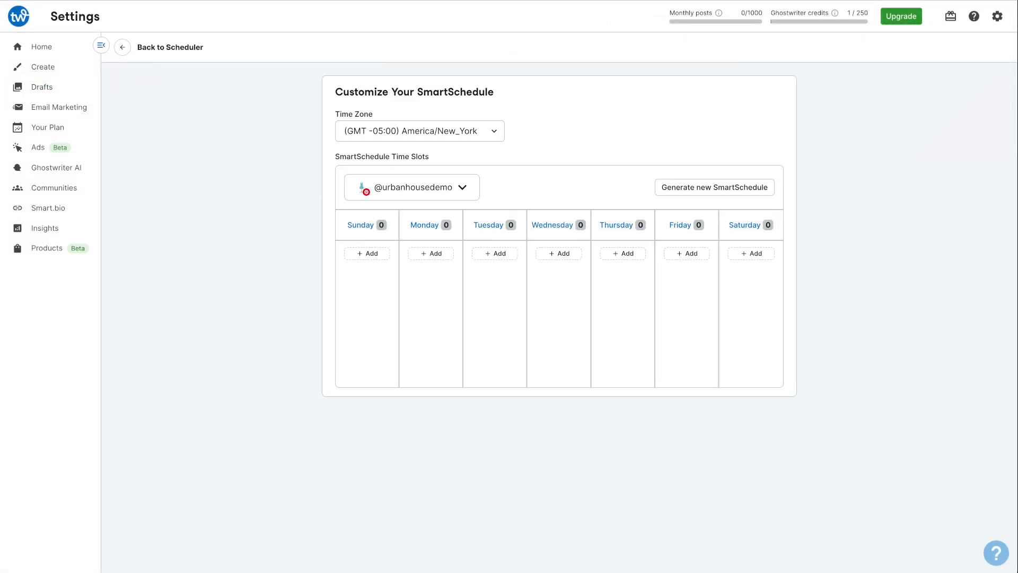
pyautogui.click(730, 192)
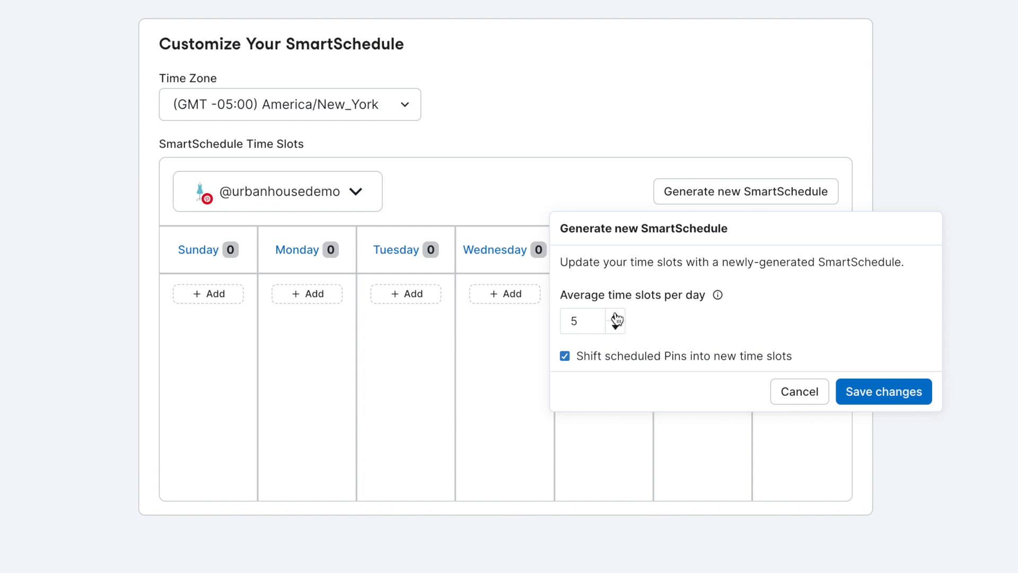
pyautogui.doubleClick(616, 317)
pyautogui.click(880, 393)
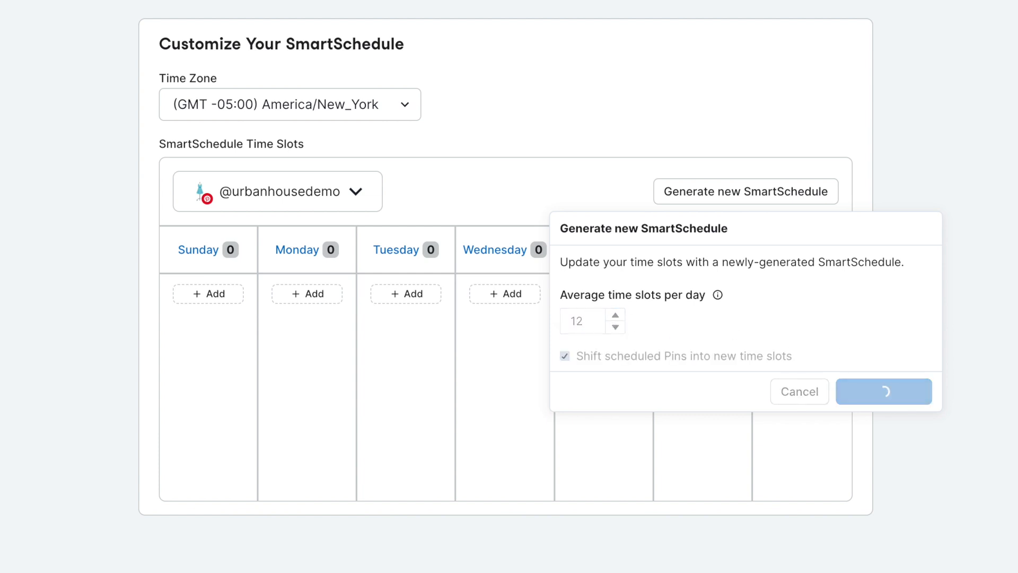
# Change Thursday's 9:00 PM SmartSchedule time slot to 08:05 PM and save it.
pyautogui.scroll(-3, 603, 384)
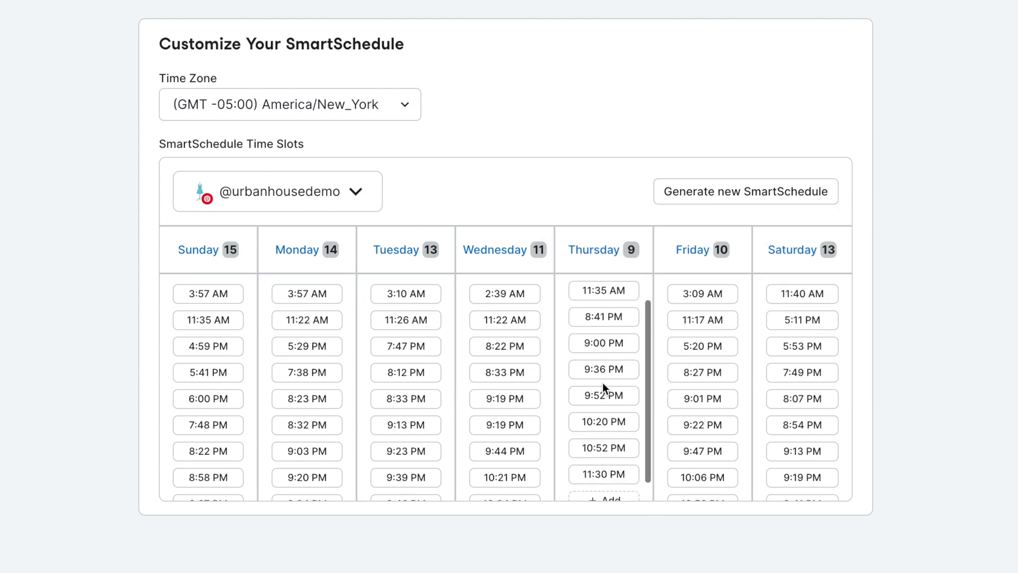
pyautogui.scroll(3, 603, 384)
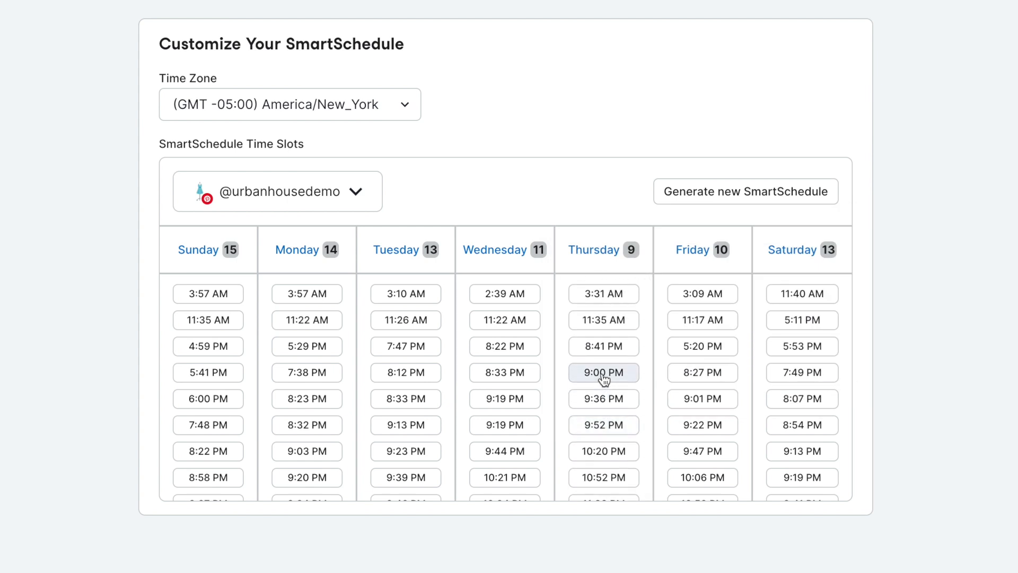
pyautogui.click(604, 374)
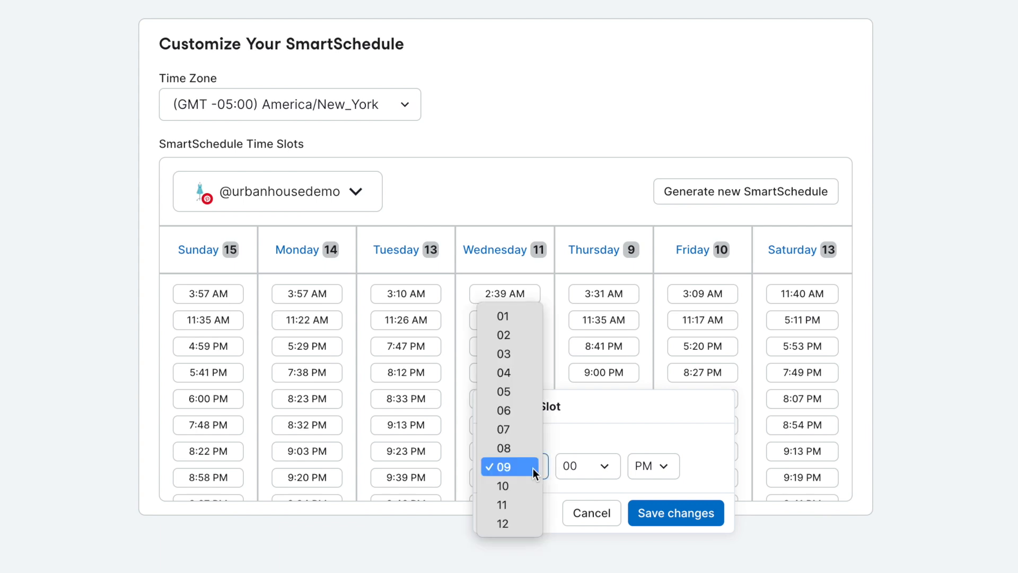
pyautogui.click(510, 449)
pyautogui.click(583, 468)
pyautogui.click(583, 562)
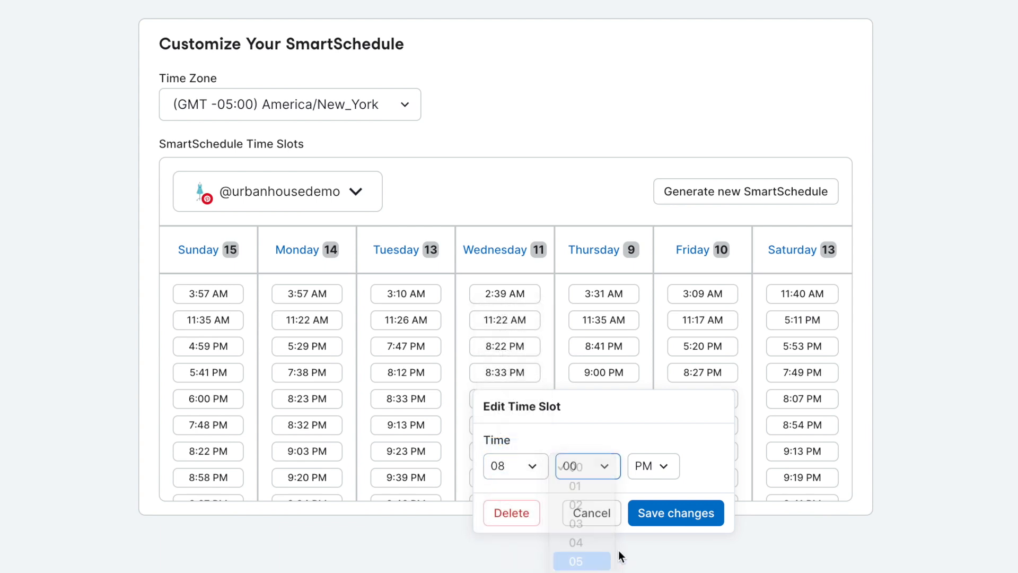
pyautogui.click(687, 521)
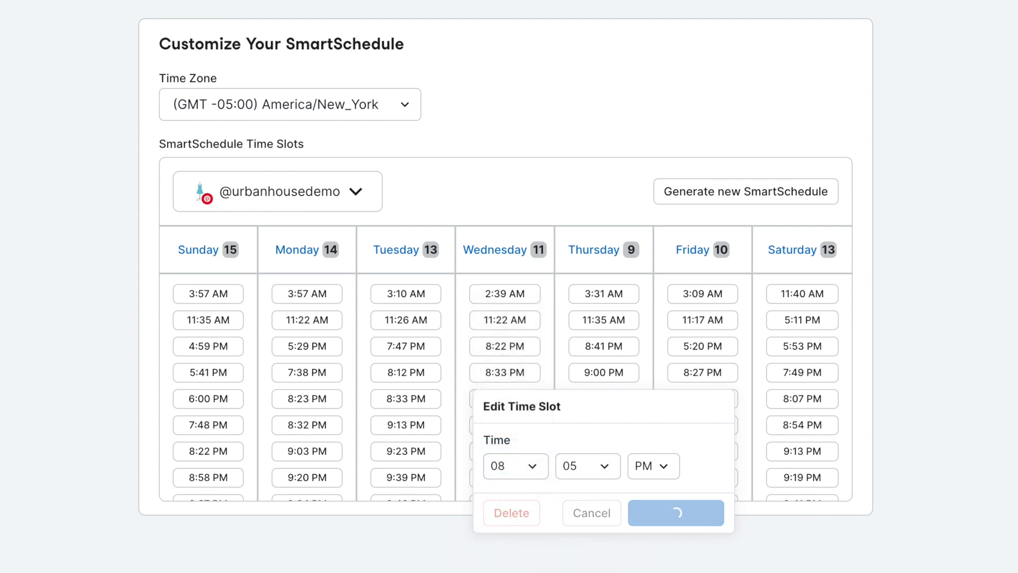